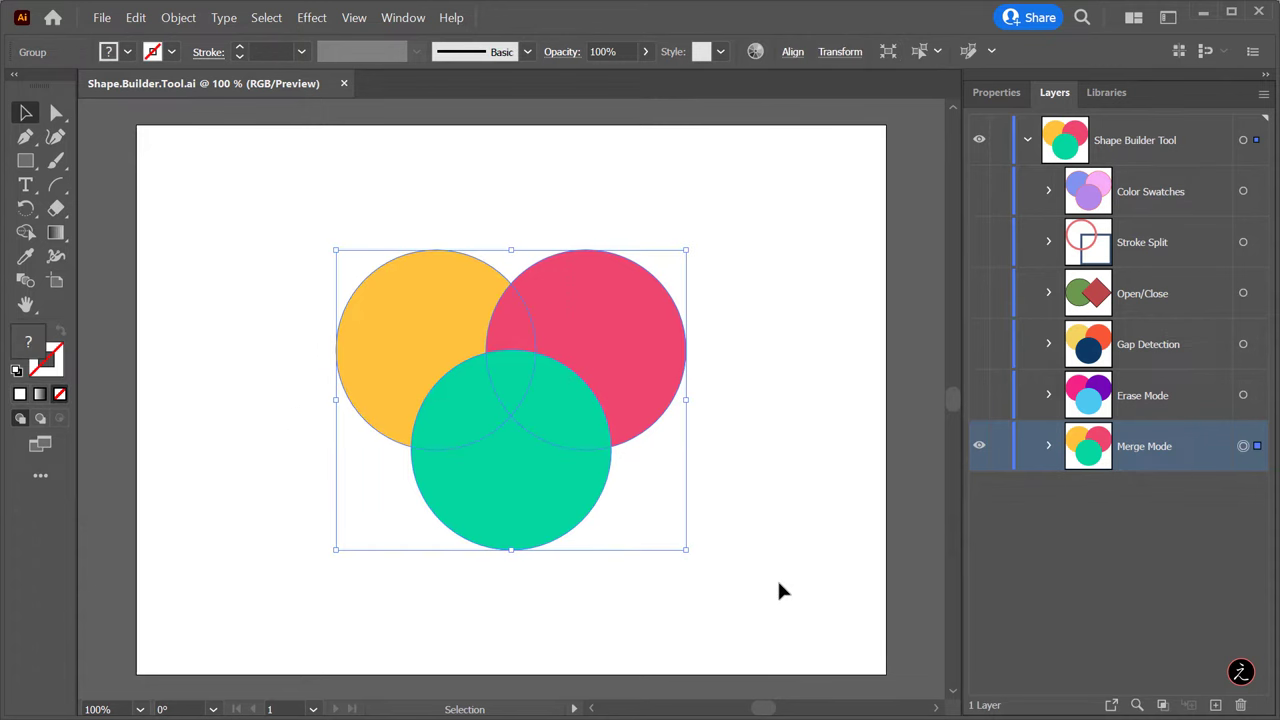
Drag the Shape Builder across the yellow, red and green circles to fuse them into one shape
click(28, 234)
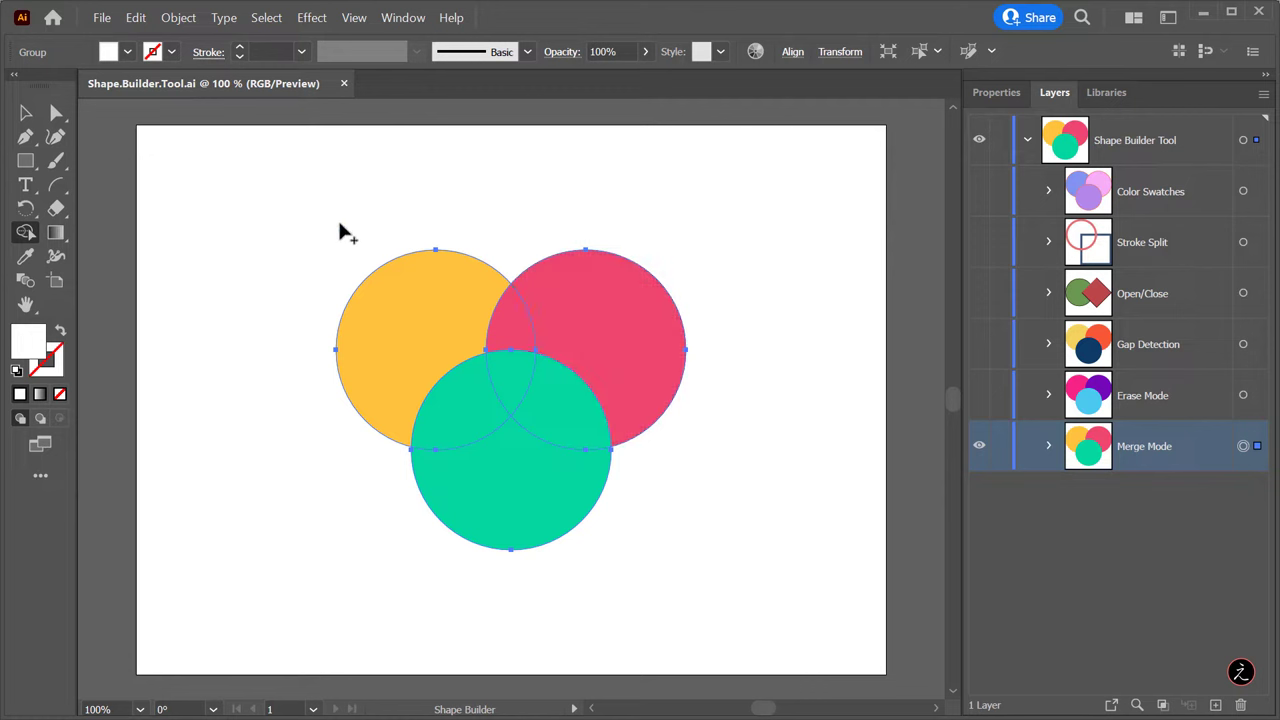
mouse_move(337, 217)
mouse_down()
mouse_move(500, 486)
mouse_move(600, 322)
mouse_move(502, 313)
mouse_move(515, 381)
mouse_move(508, 371)
mouse_up()
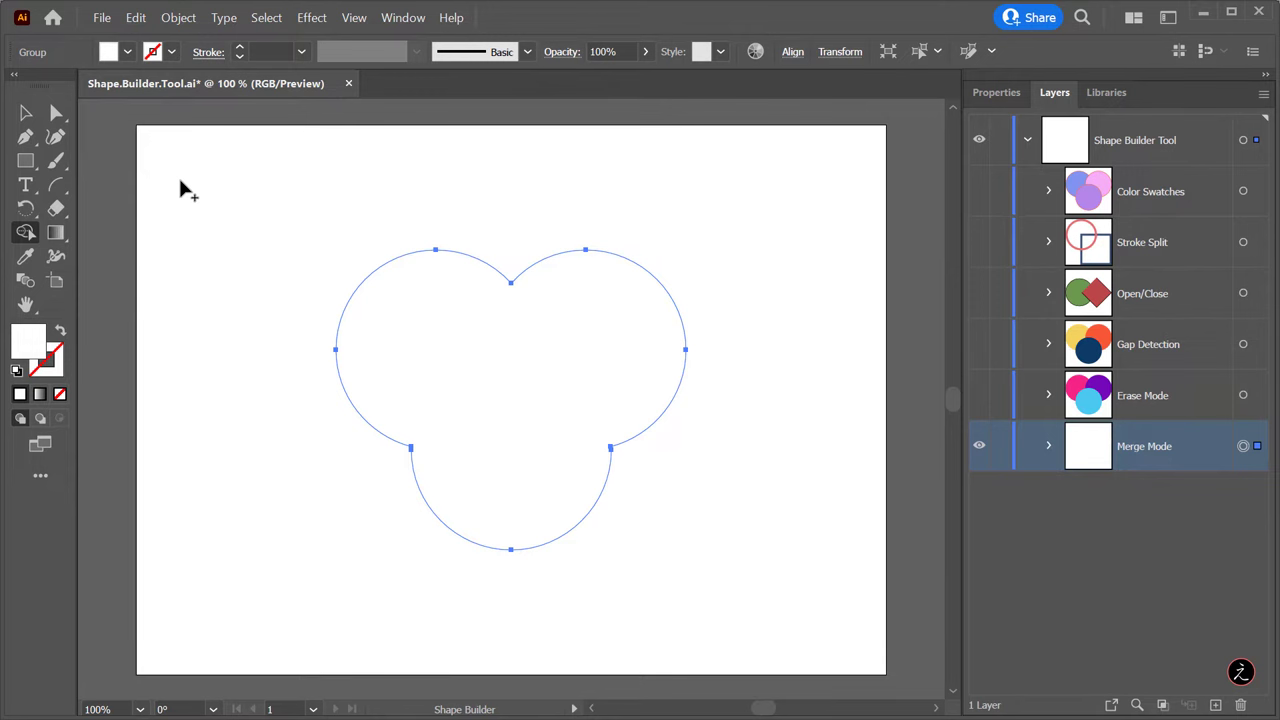
Set the Shape Builder option Pick Color From to Artwork
key(Return)
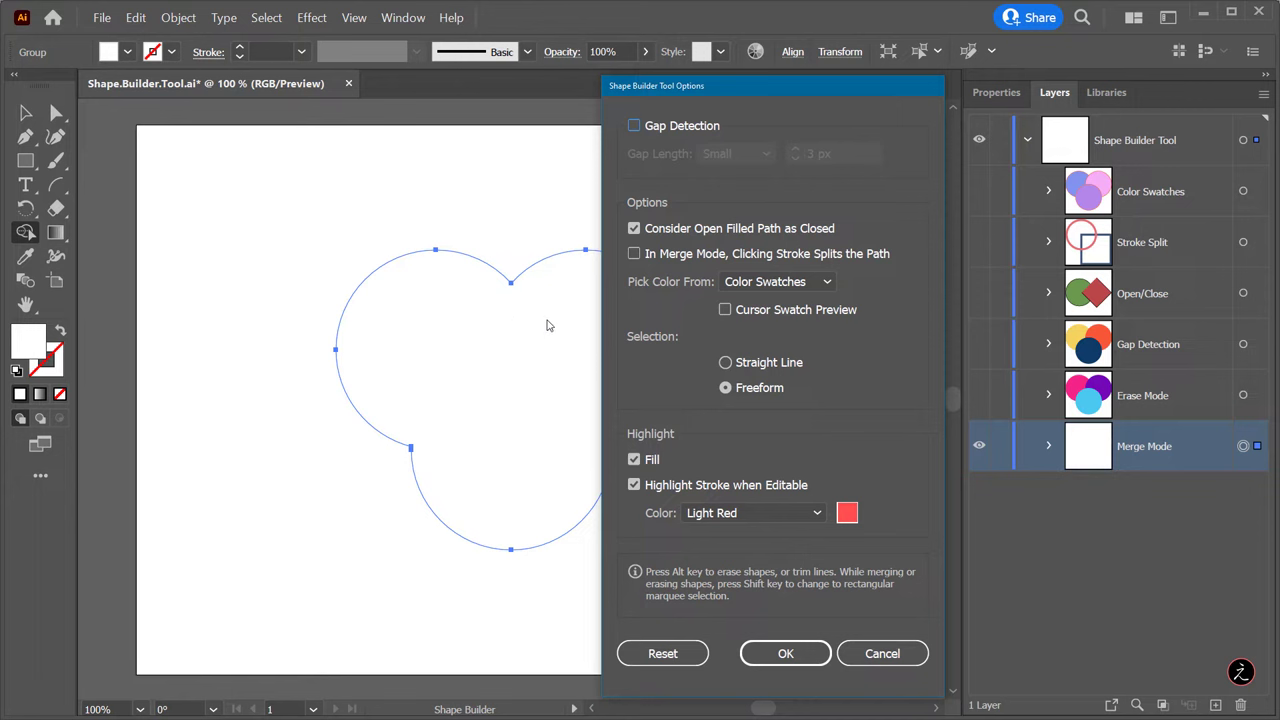
click(828, 284)
click(815, 305)
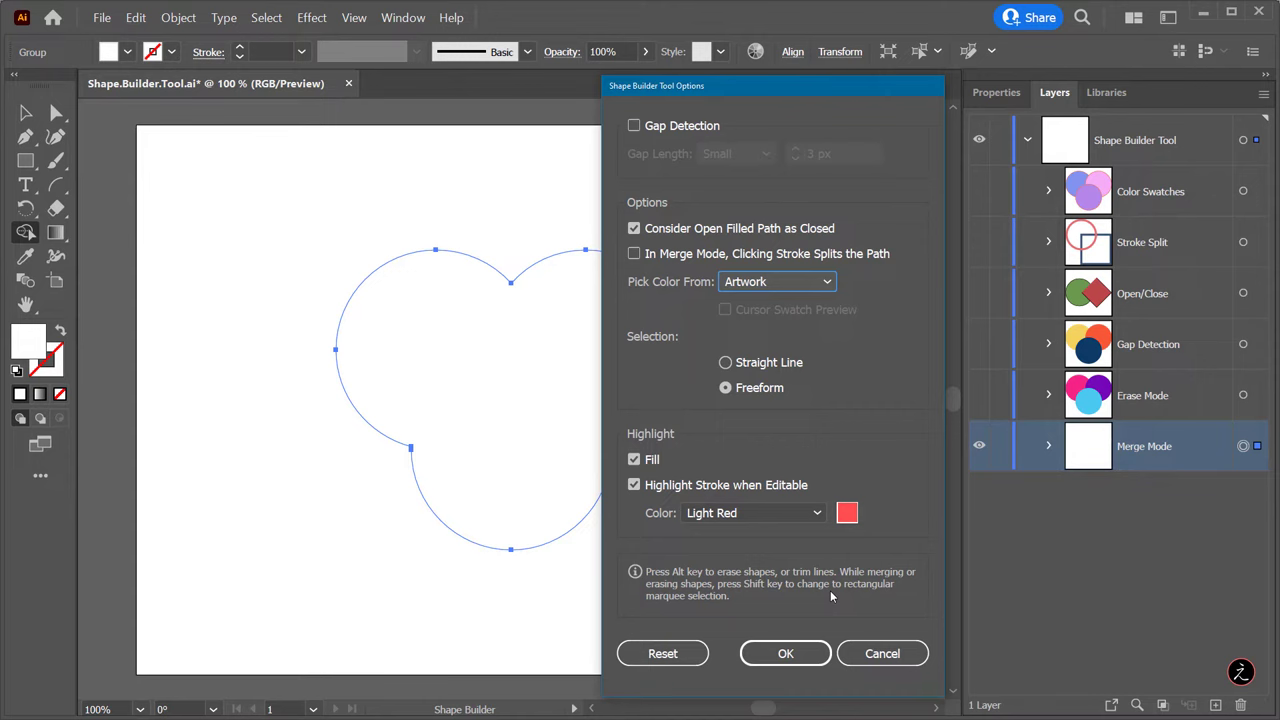
click(790, 653)
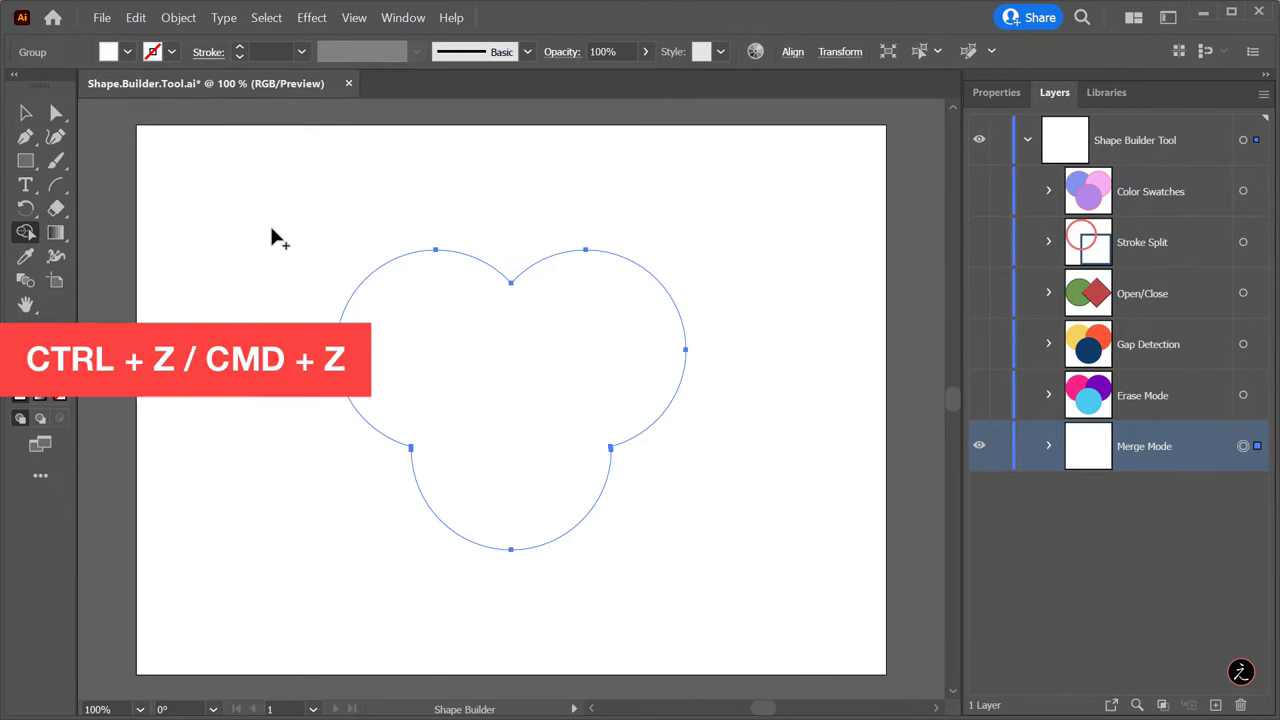
Undo the merge, then test artwork-coloured merges into red and into yellow, undoing each
key(ctrl+z)
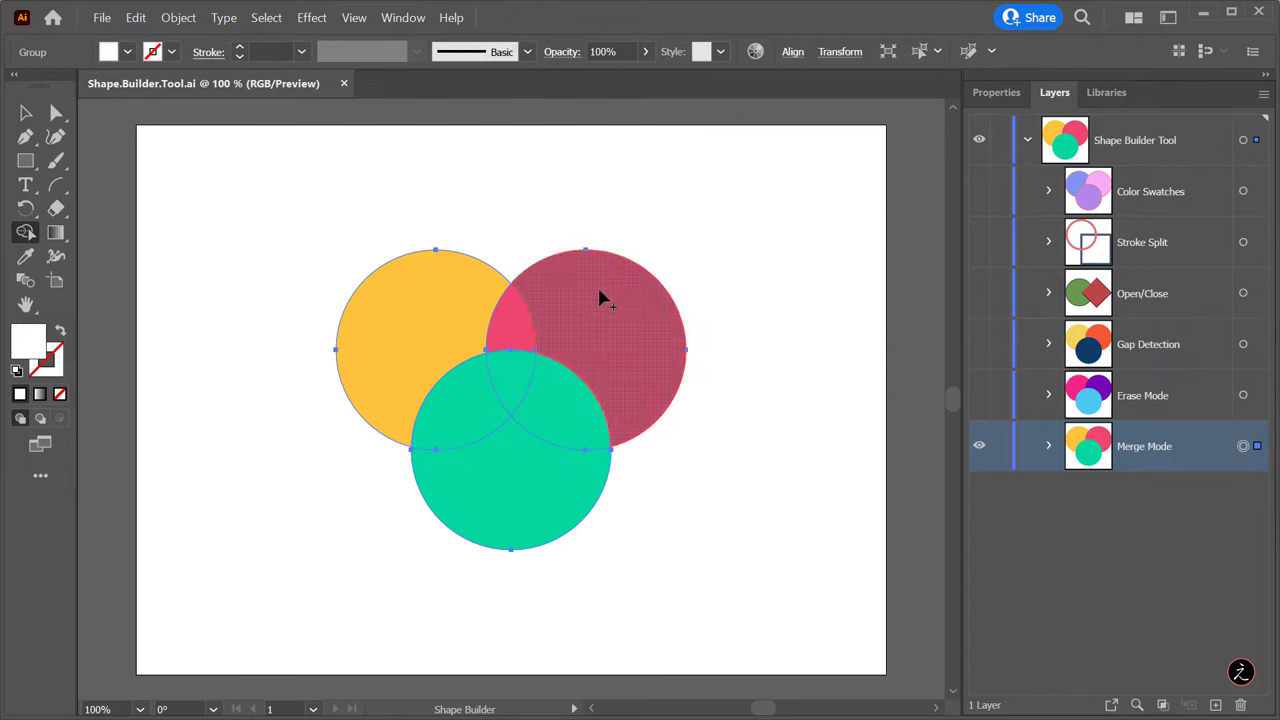
mouse_move(592, 339)
mouse_down()
mouse_move(534, 457)
mouse_move(424, 336)
mouse_up()
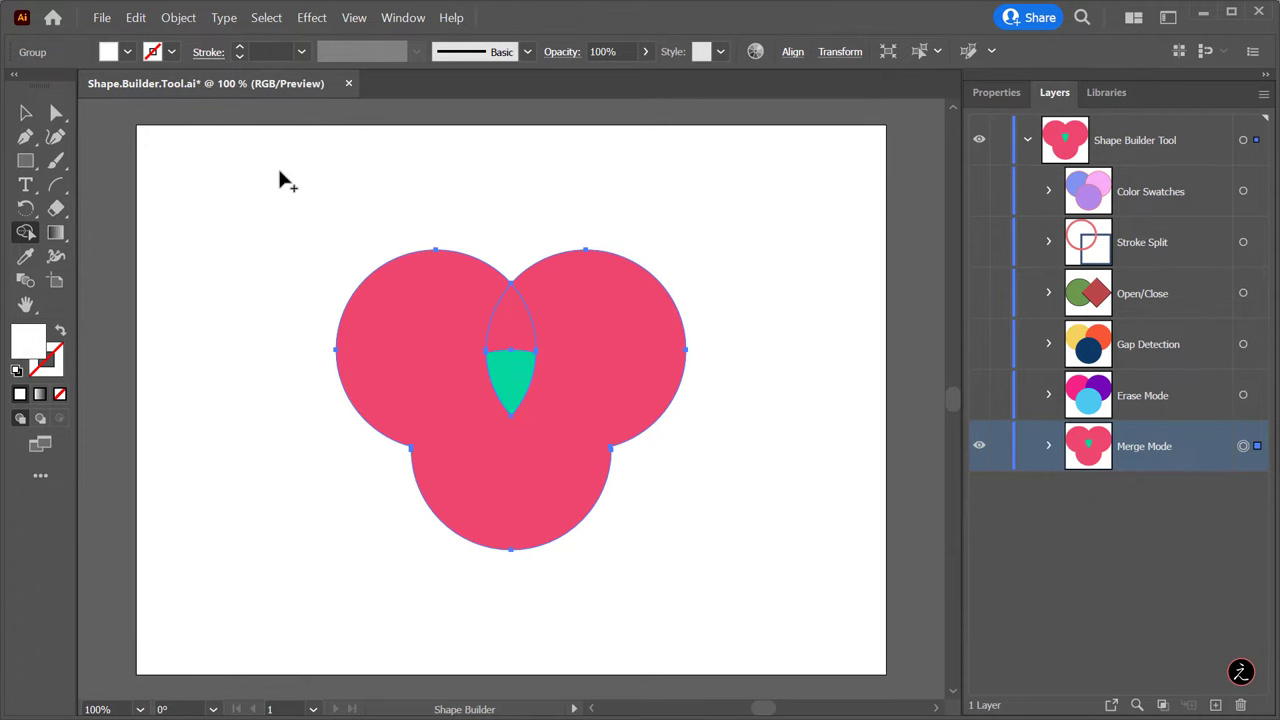
key(ctrl+z)
key(ctrl+z)
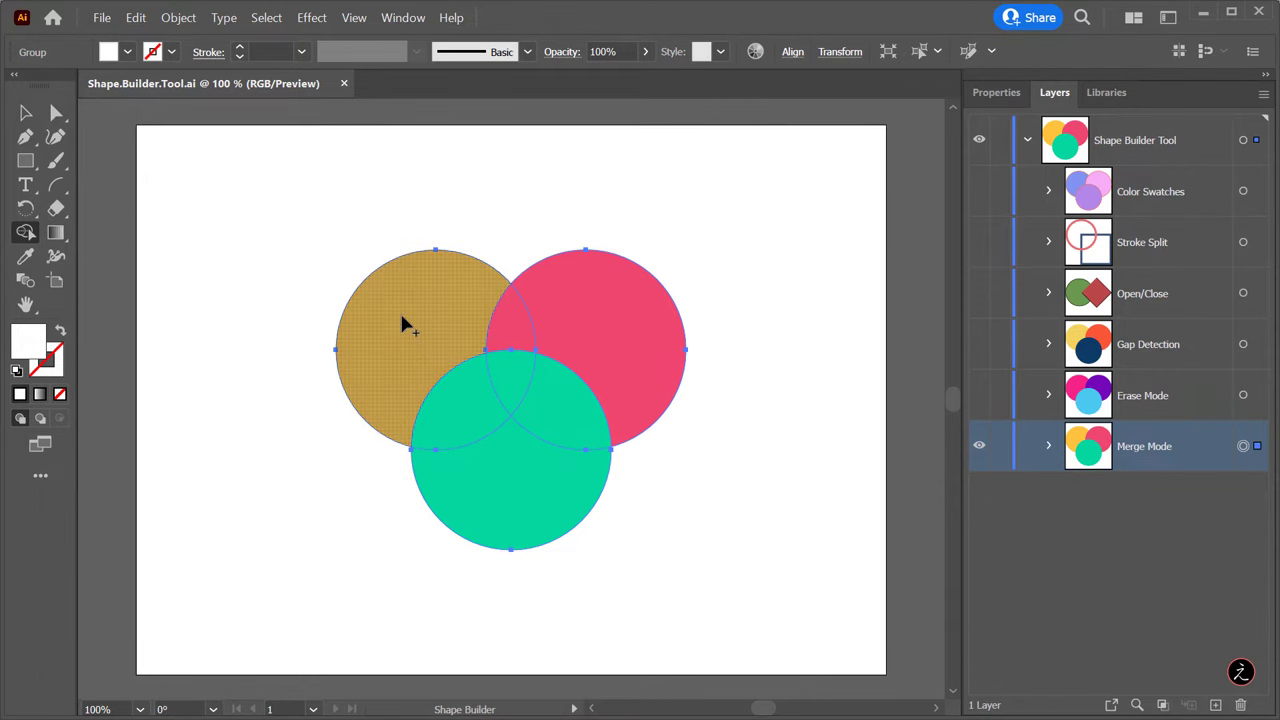
mouse_move(404, 323)
mouse_down()
mouse_move(497, 480)
mouse_move(549, 429)
mouse_move(583, 355)
mouse_up()
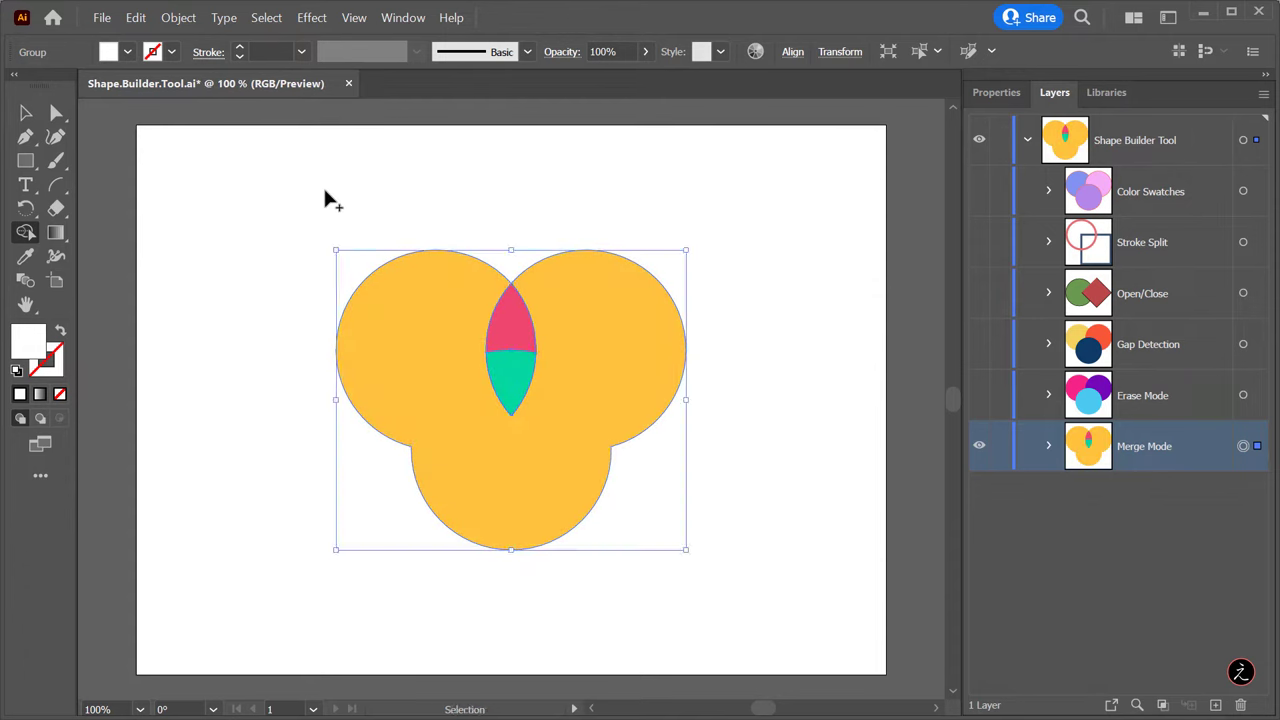
key(ctrl+z)
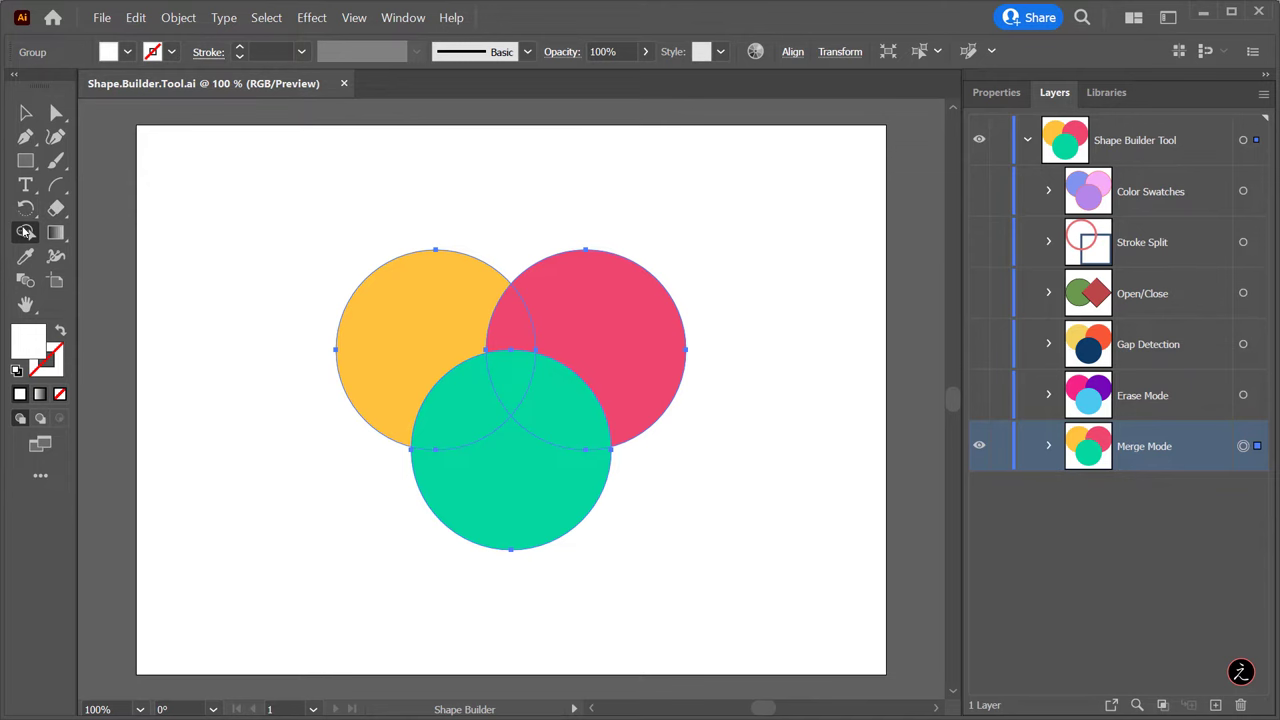
Try a freeform merge of the circles into one red shape, then undo it
double_click(25, 231)
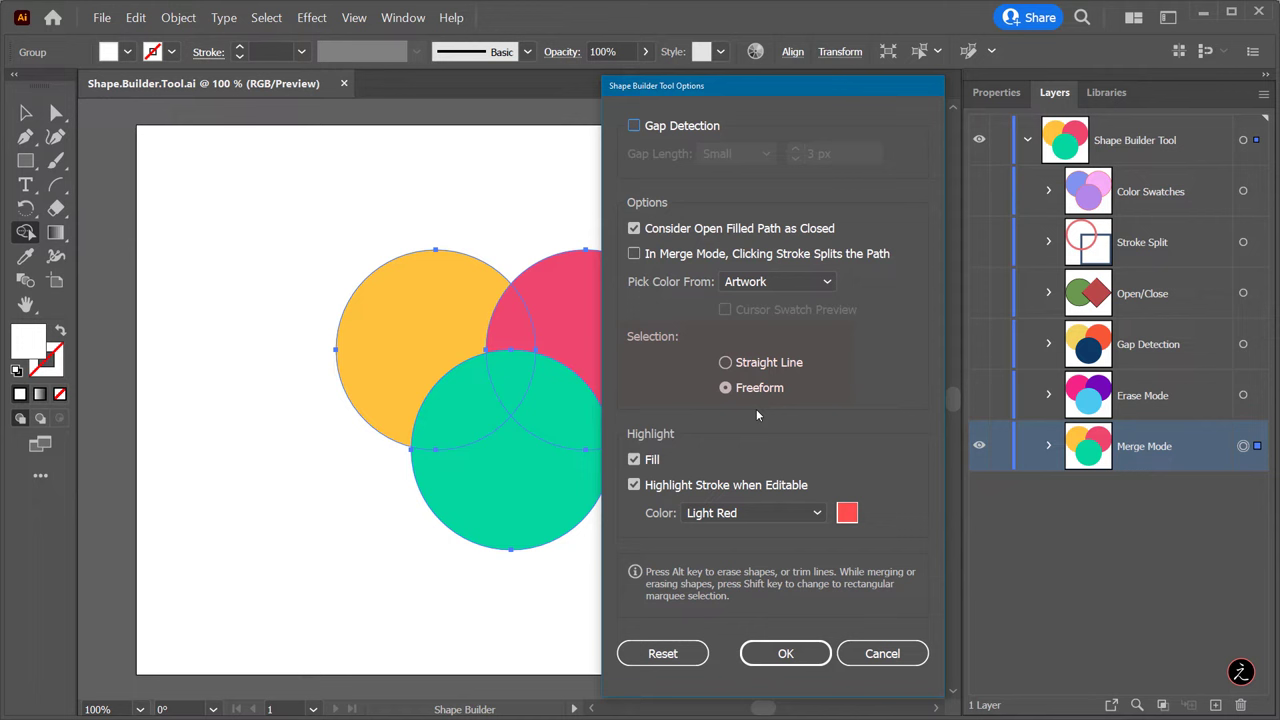
click(785, 653)
mouse_move(582, 354)
mouse_down()
mouse_move(489, 308)
mouse_move(411, 393)
mouse_move(540, 463)
mouse_move(553, 361)
mouse_move(476, 438)
mouse_move(563, 322)
mouse_move(441, 418)
mouse_move(561, 276)
mouse_move(478, 411)
mouse_move(478, 305)
mouse_move(507, 420)
mouse_move(497, 326)
mouse_move(440, 370)
mouse_up()
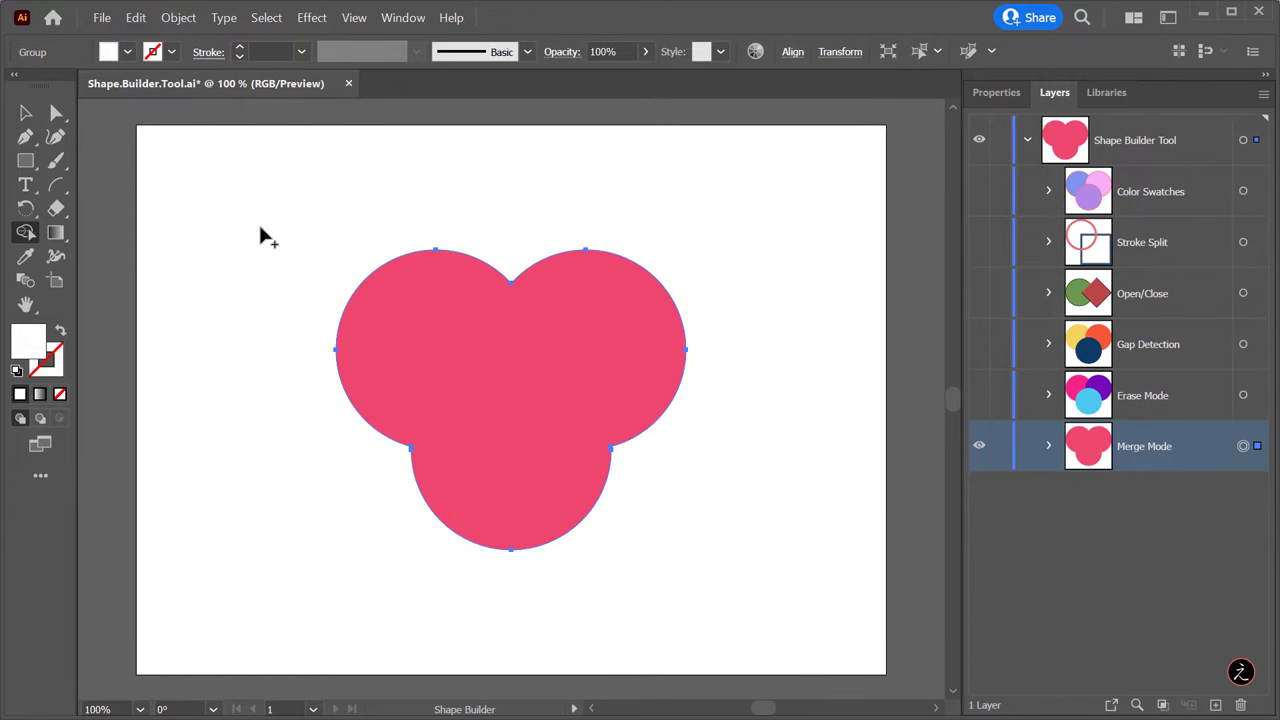
key(ctrl+z)
key(ctrl+z)
Set Shape Builder selection to Straight Line and merge overlaps into the yellow and red shapes
double_click(24, 234)
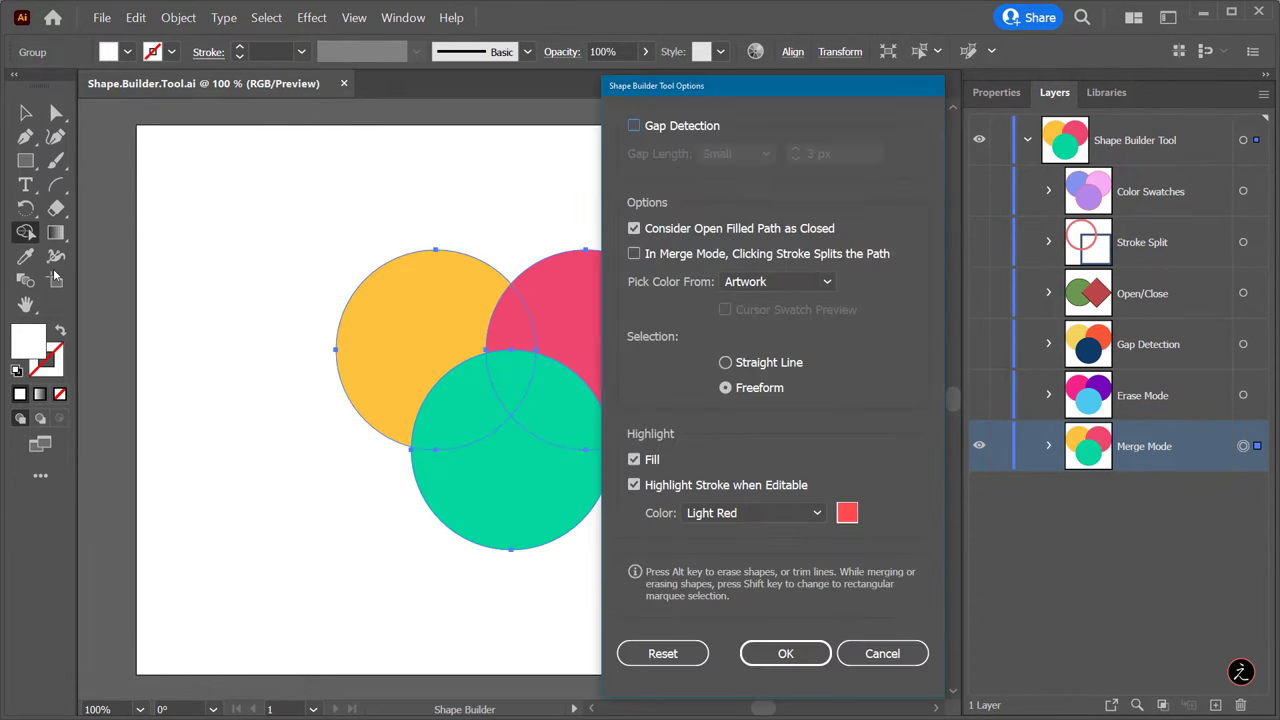
click(725, 362)
click(786, 653)
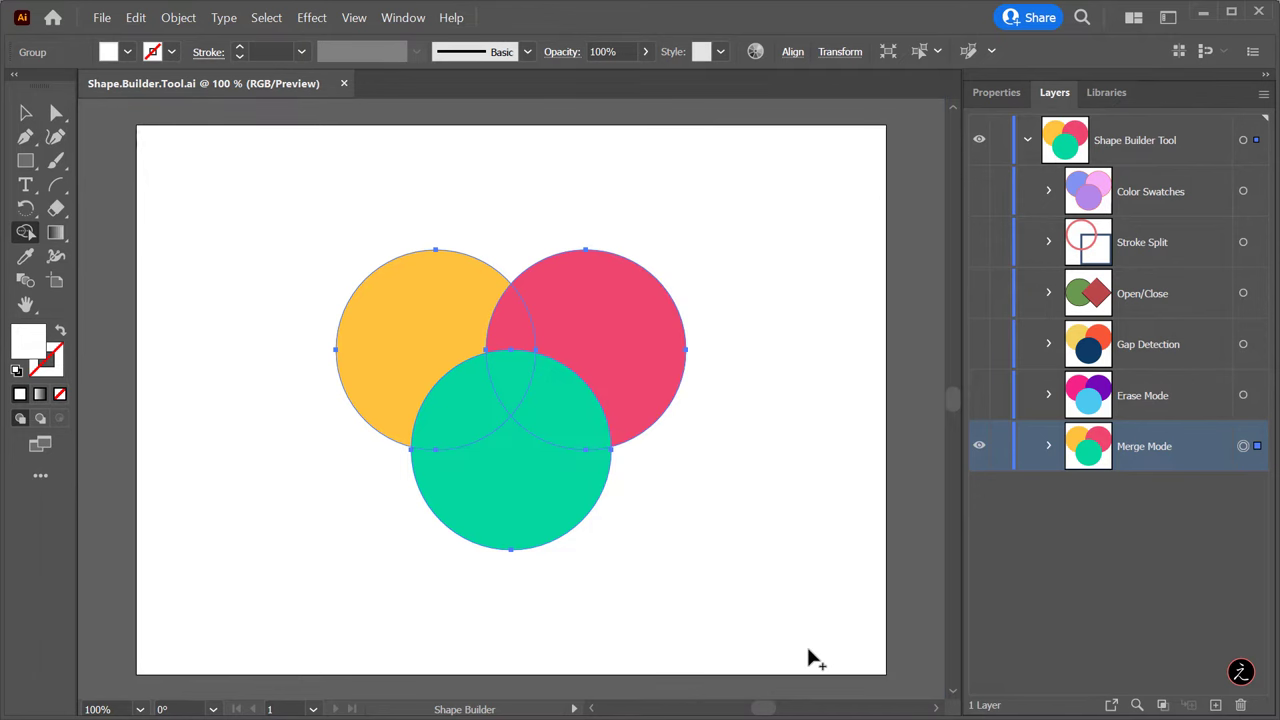
drag(405, 321, 508, 325)
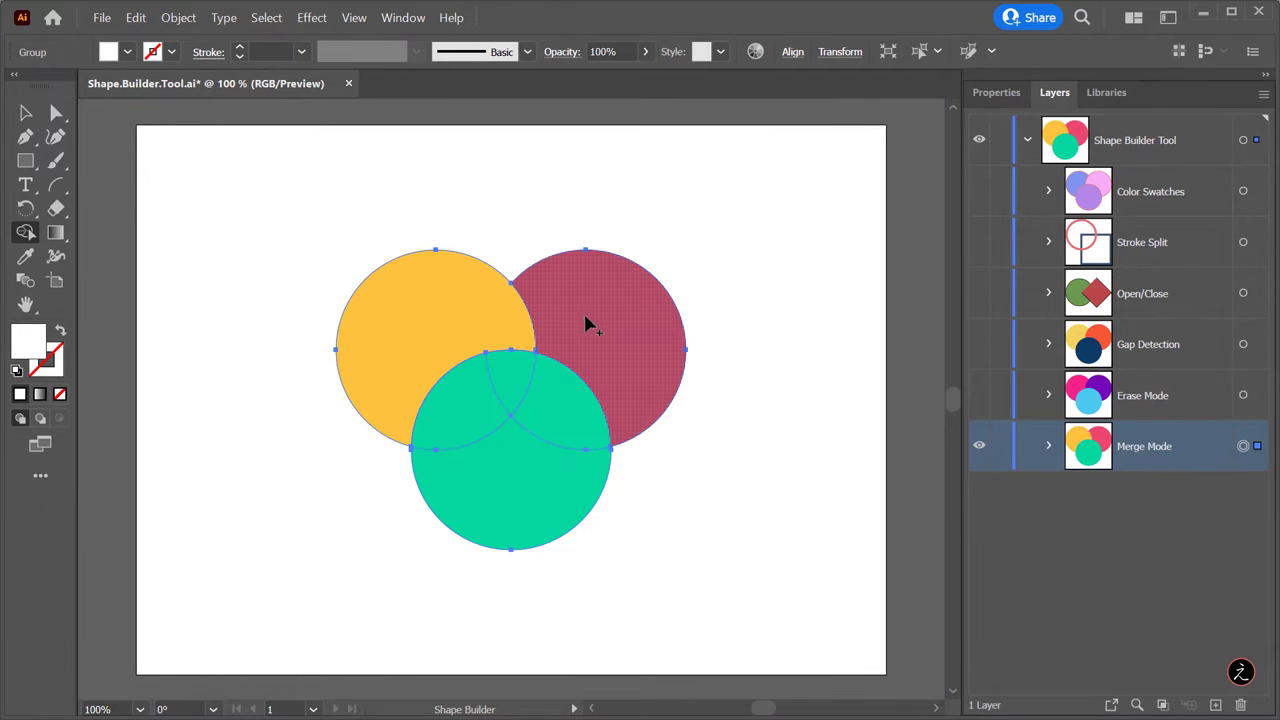
drag(583, 311, 557, 389)
drag(418, 348, 504, 477)
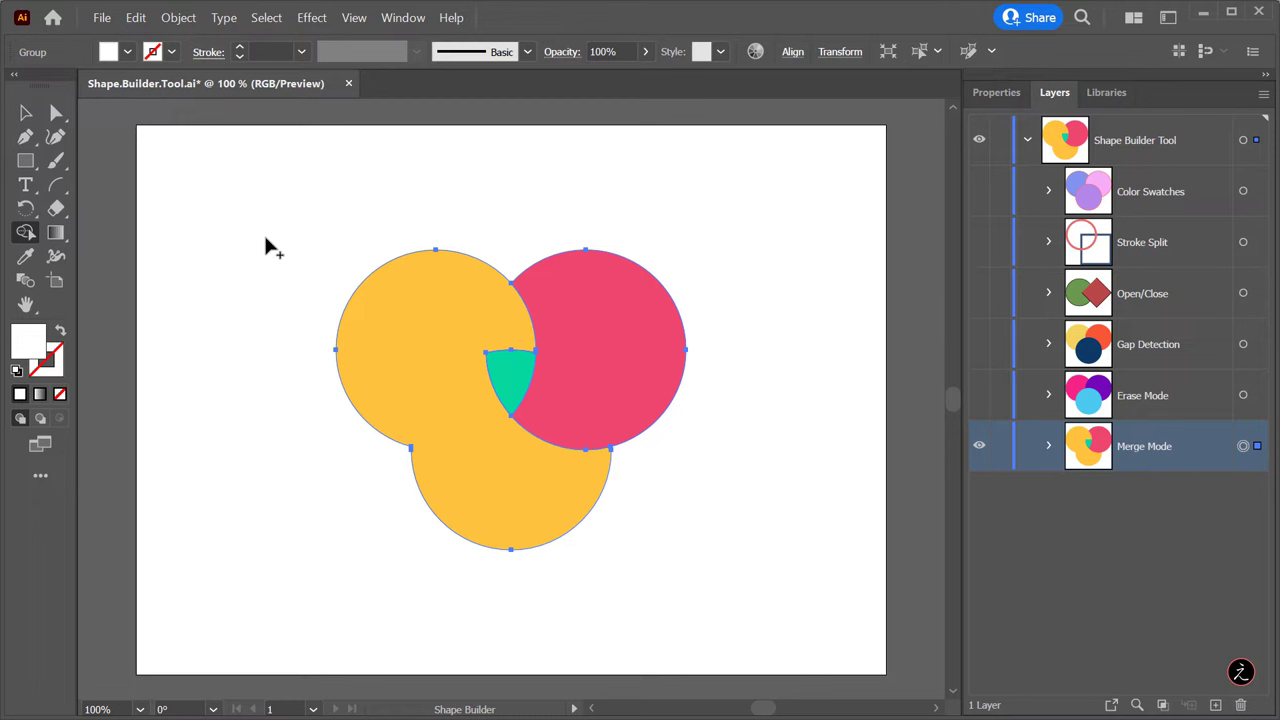
Undo the straight-line merges back to three circles and sweep a rectangular marquee across them
key(v)
key(ctrl+z)
key(ctrl+z)
key(ctrl+z)
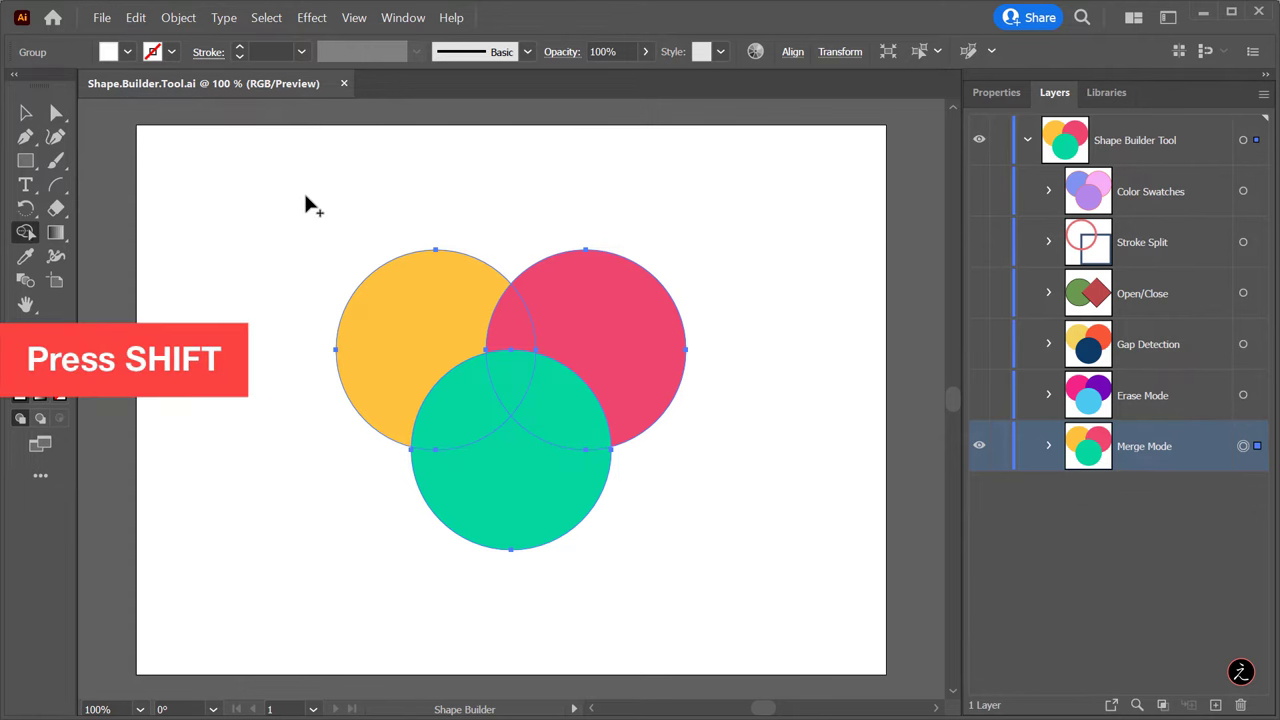
drag(306, 199, 762, 507)
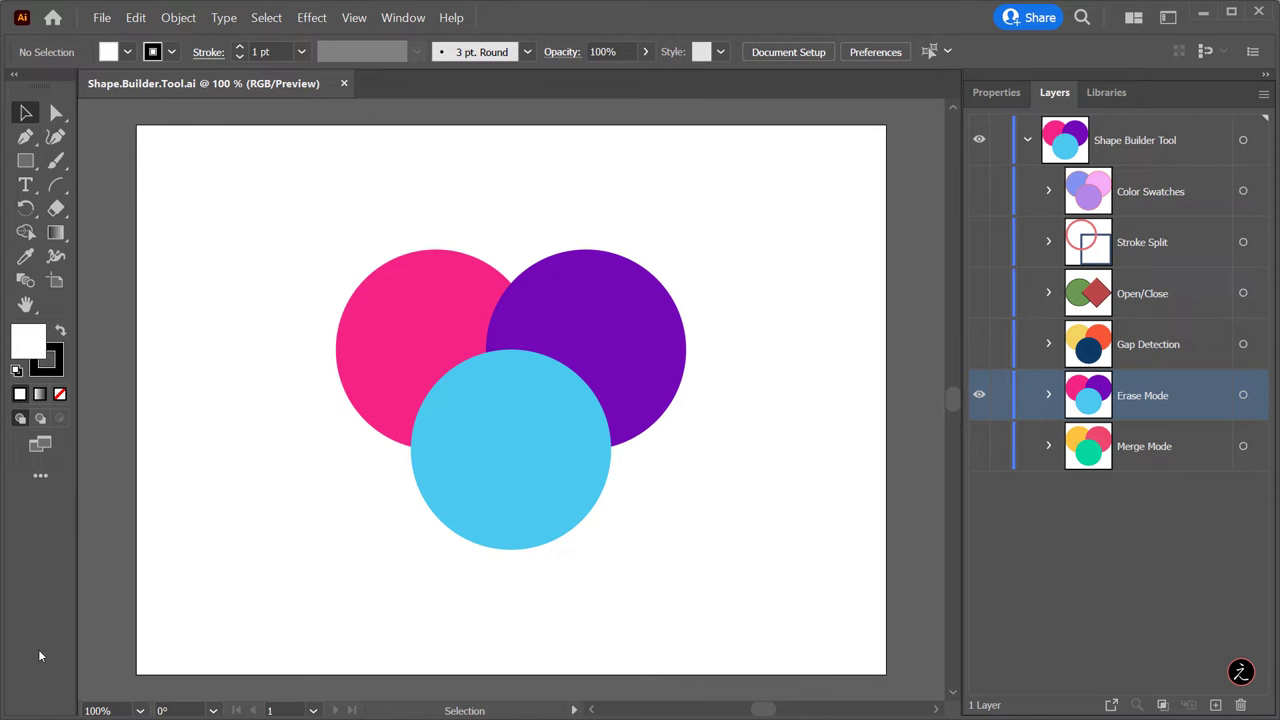
Select the pink, purple and blue circles and put Shape Builder into erase mode
drag(306, 224, 758, 602)
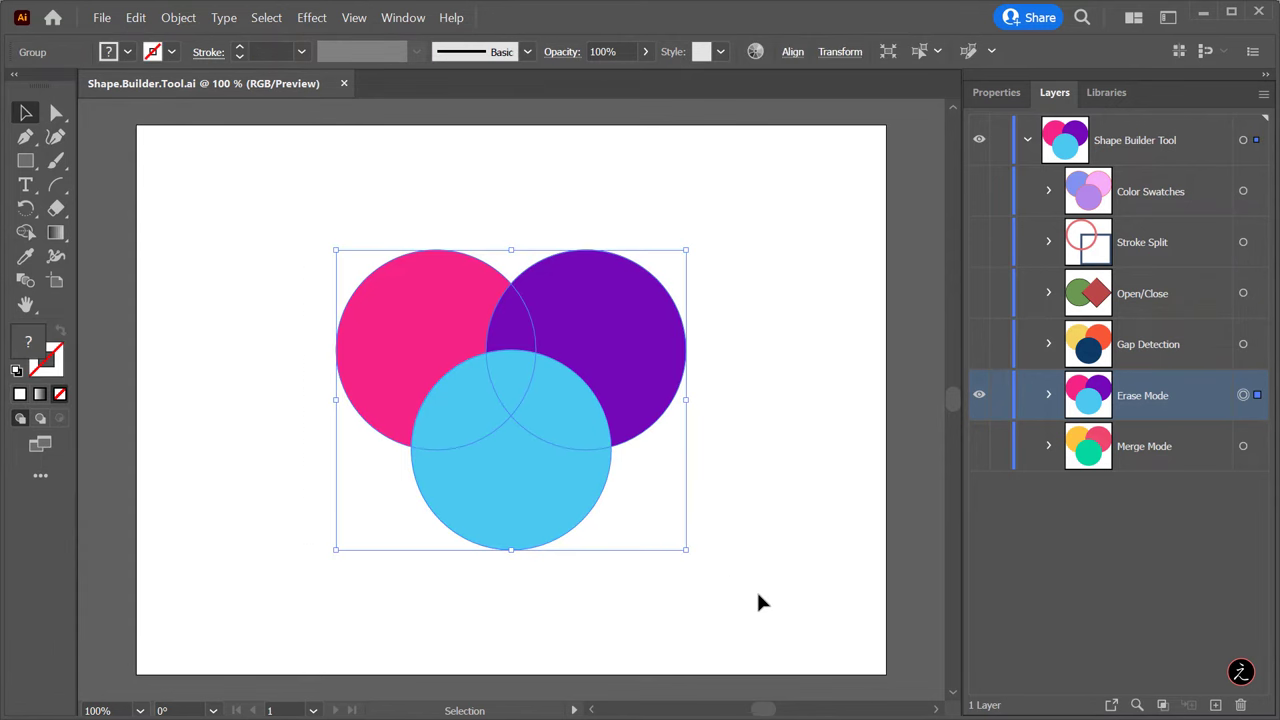
click(28, 234)
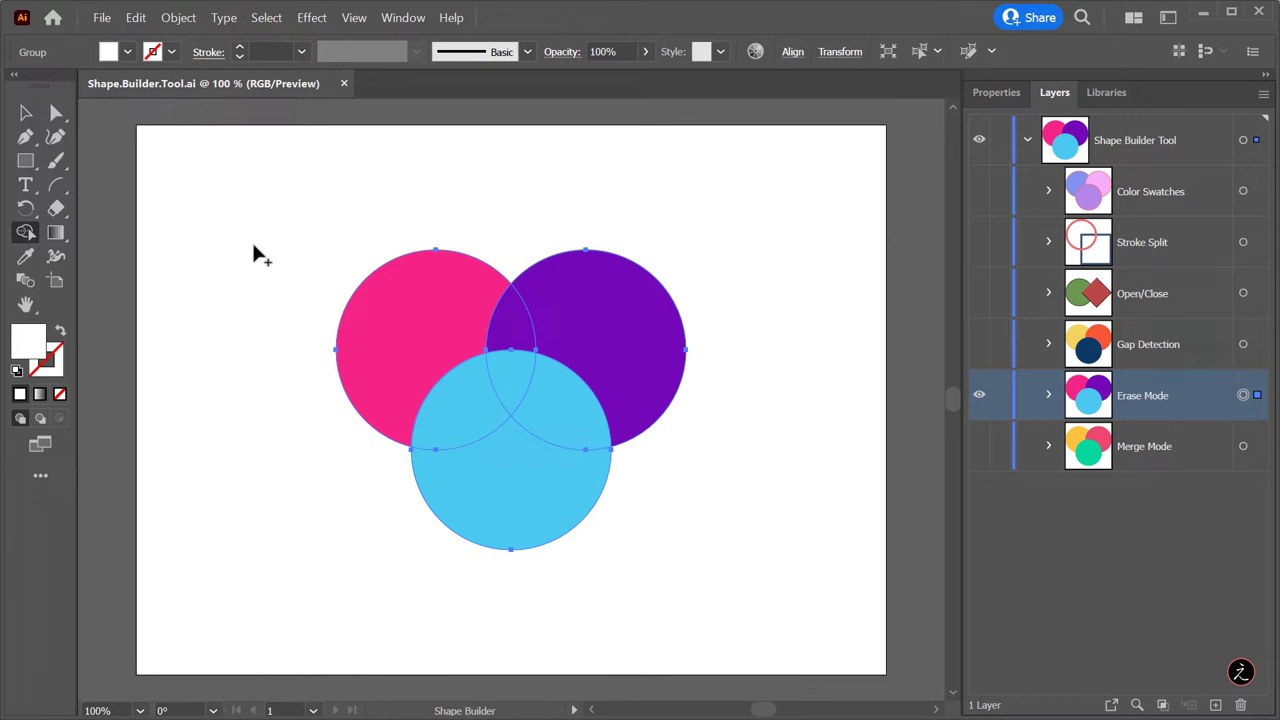
key(alt)
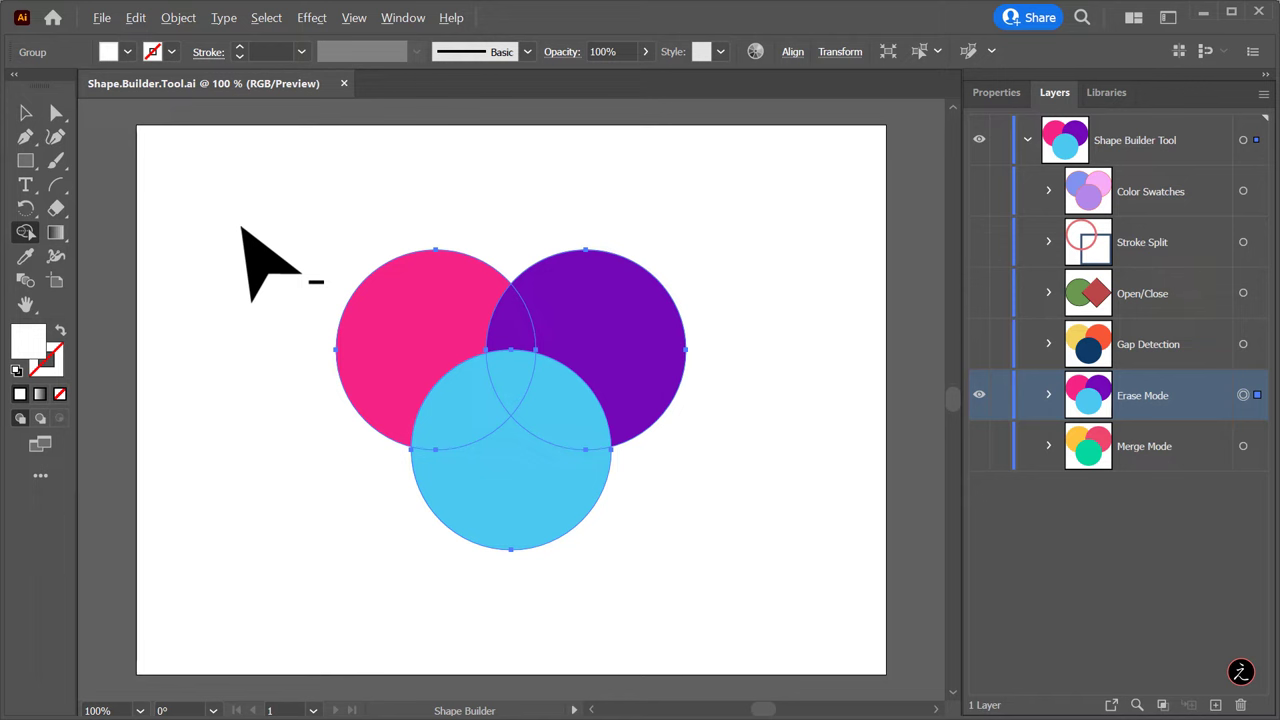
Erase the pink circle, undo it, then erase only the pink-purple overlap
mouse_move(344, 287)
mouse_down()
mouse_move(515, 495)
mouse_move(600, 346)
mouse_up()
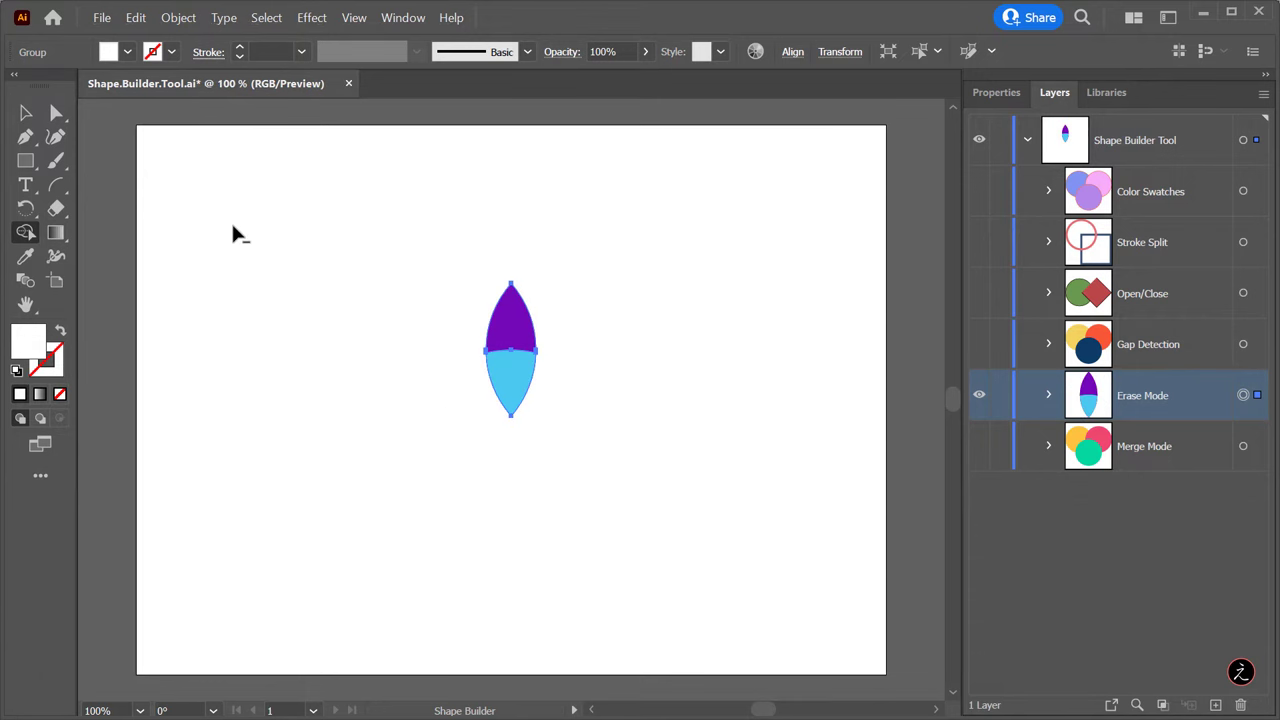
key(ctrl+z)
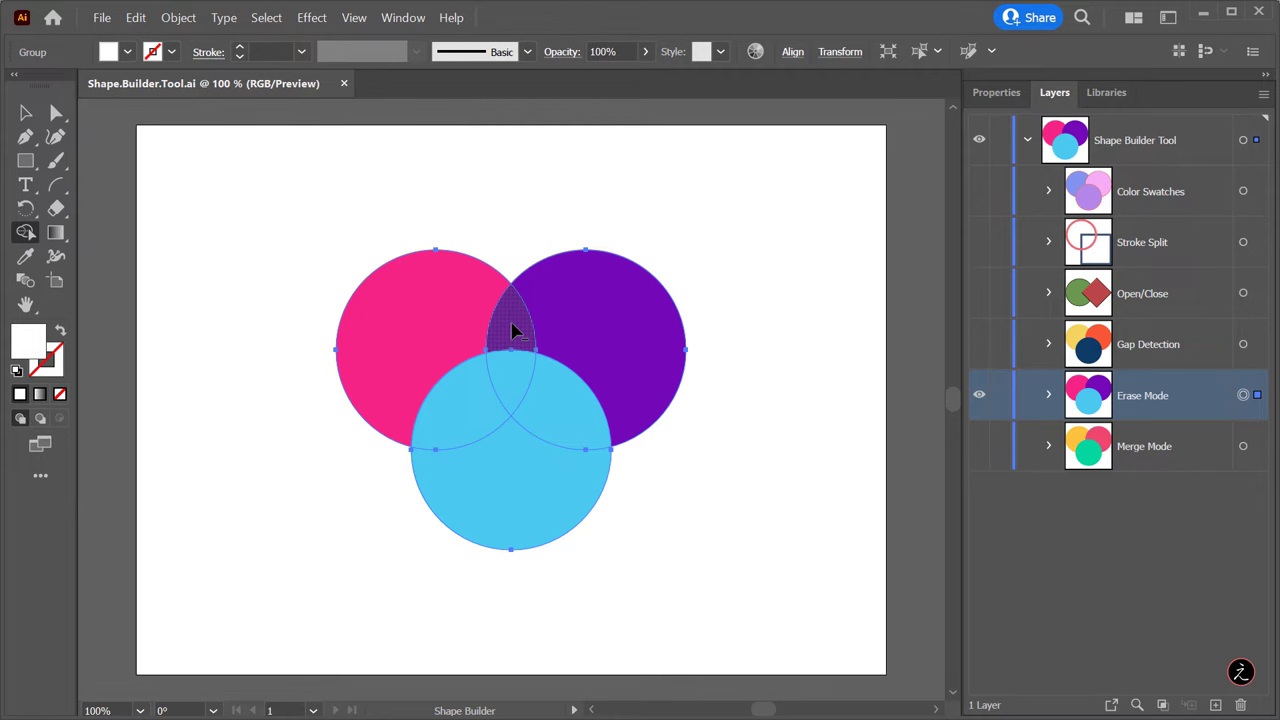
mouse_move(512, 330)
mouse_down()
mouse_move(519, 368)
mouse_move(553, 398)
mouse_move(461, 416)
mouse_up()
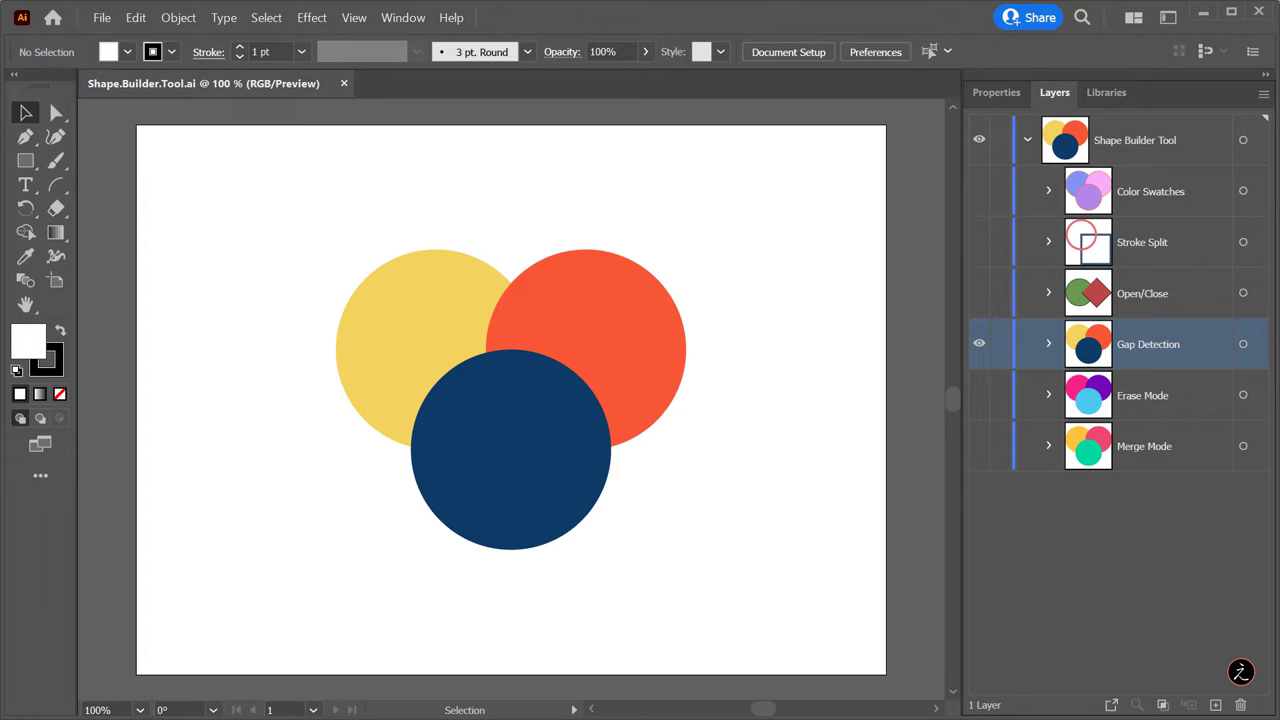
Nudge the orange circle right and the navy circle down-right to open small gaps
click(1048, 344)
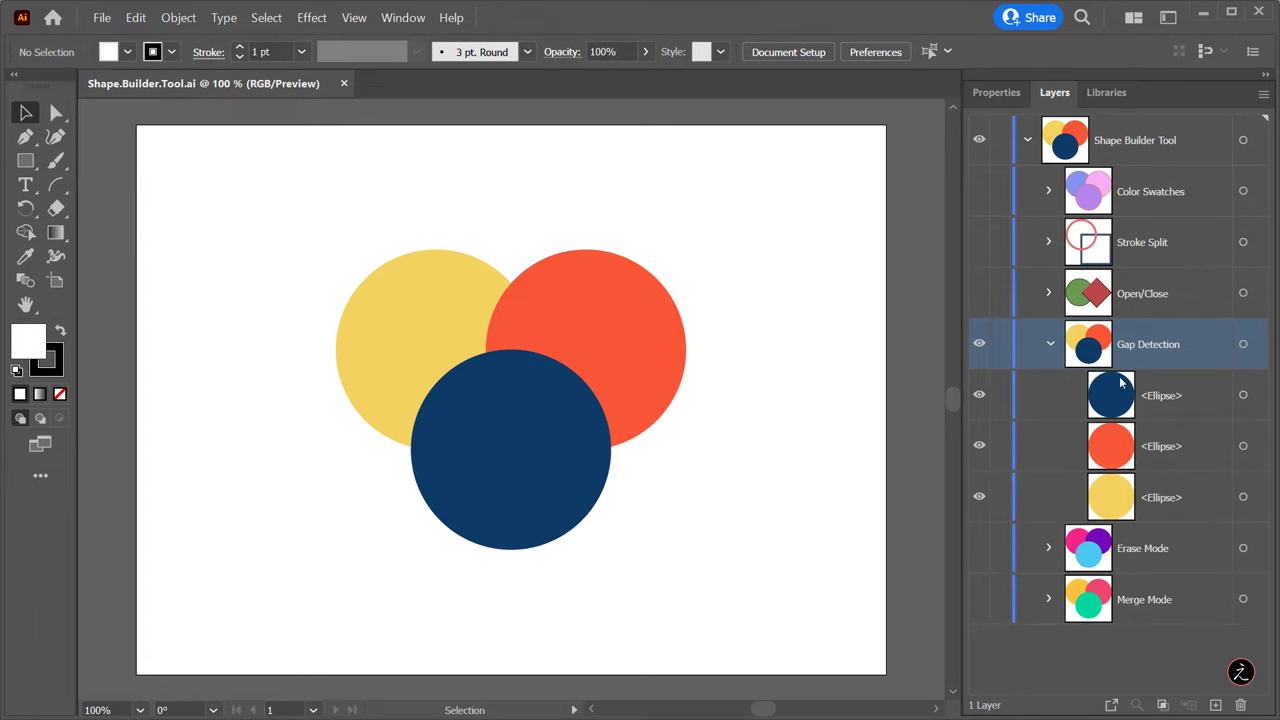
click(1241, 445)
drag(608, 357, 661, 360)
click(1243, 395)
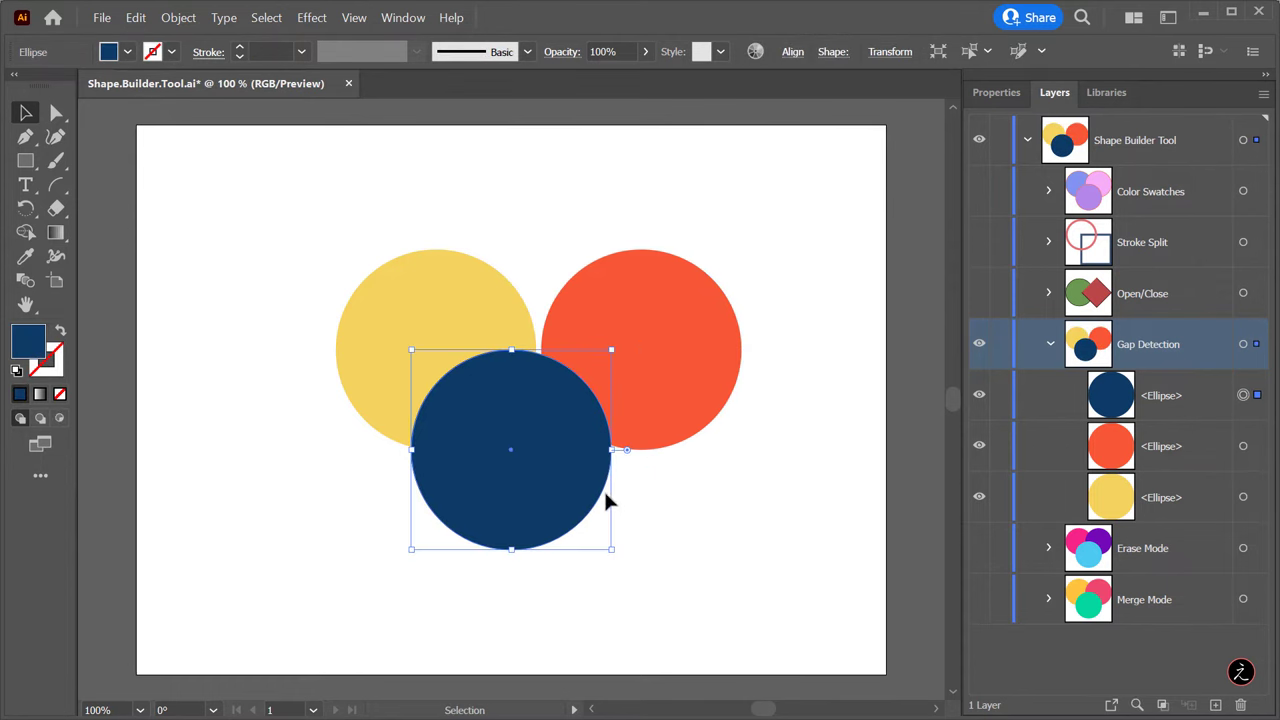
drag(552, 467, 577, 545)
Select all three Gap Detection circles and bring up the Shape Builder options
drag(304, 242, 843, 598)
click(26, 232)
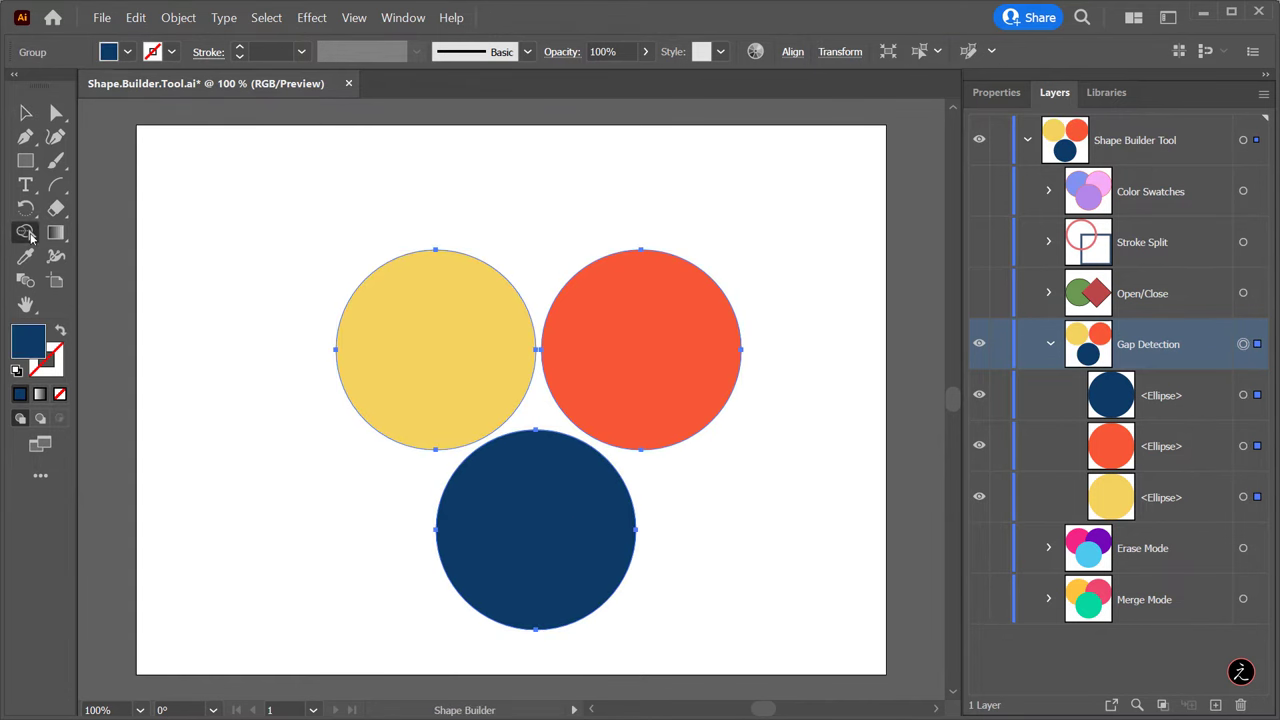
double_click(28, 234)
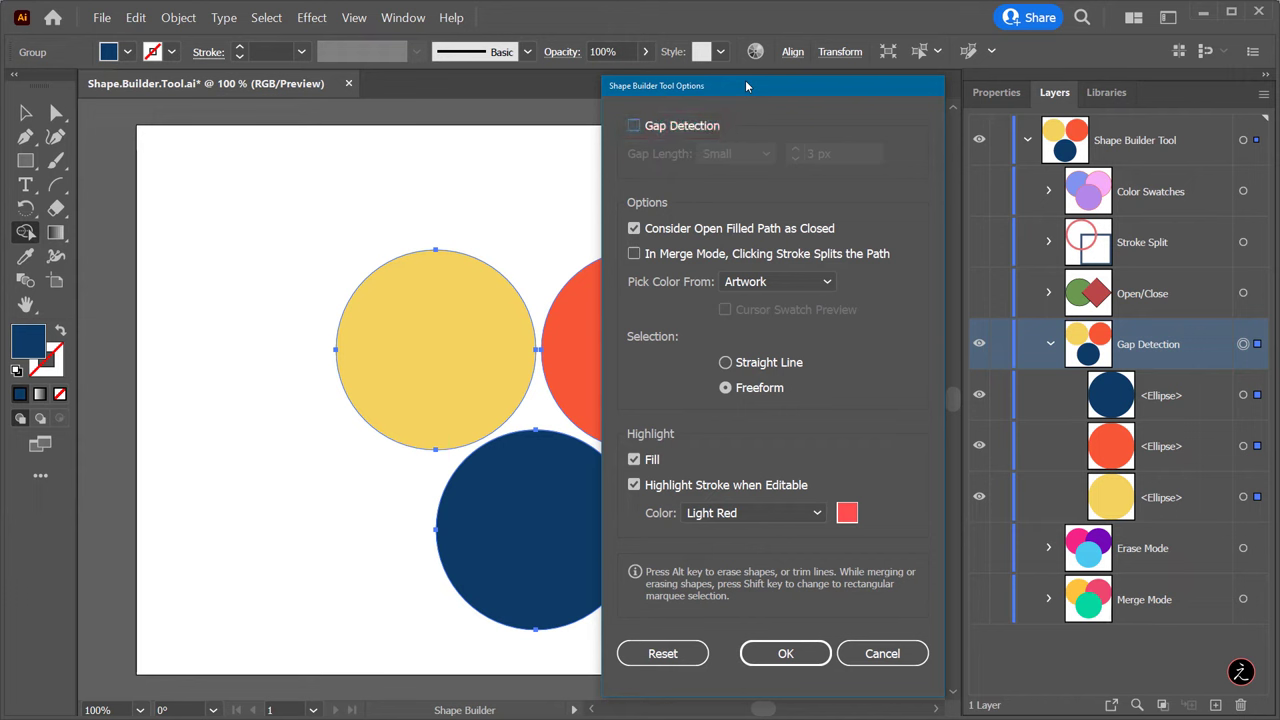
Enable Gap Detection, try a Custom 8 px length, then set Gap Length to Large
click(634, 126)
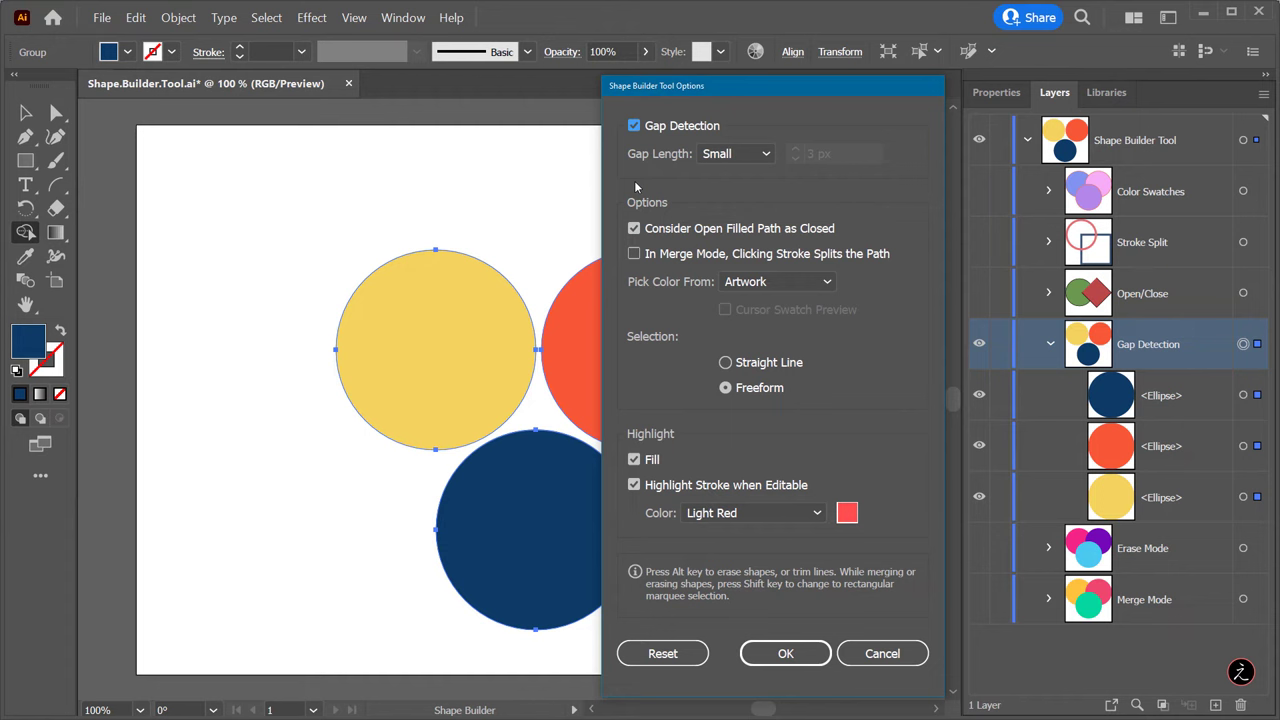
click(767, 155)
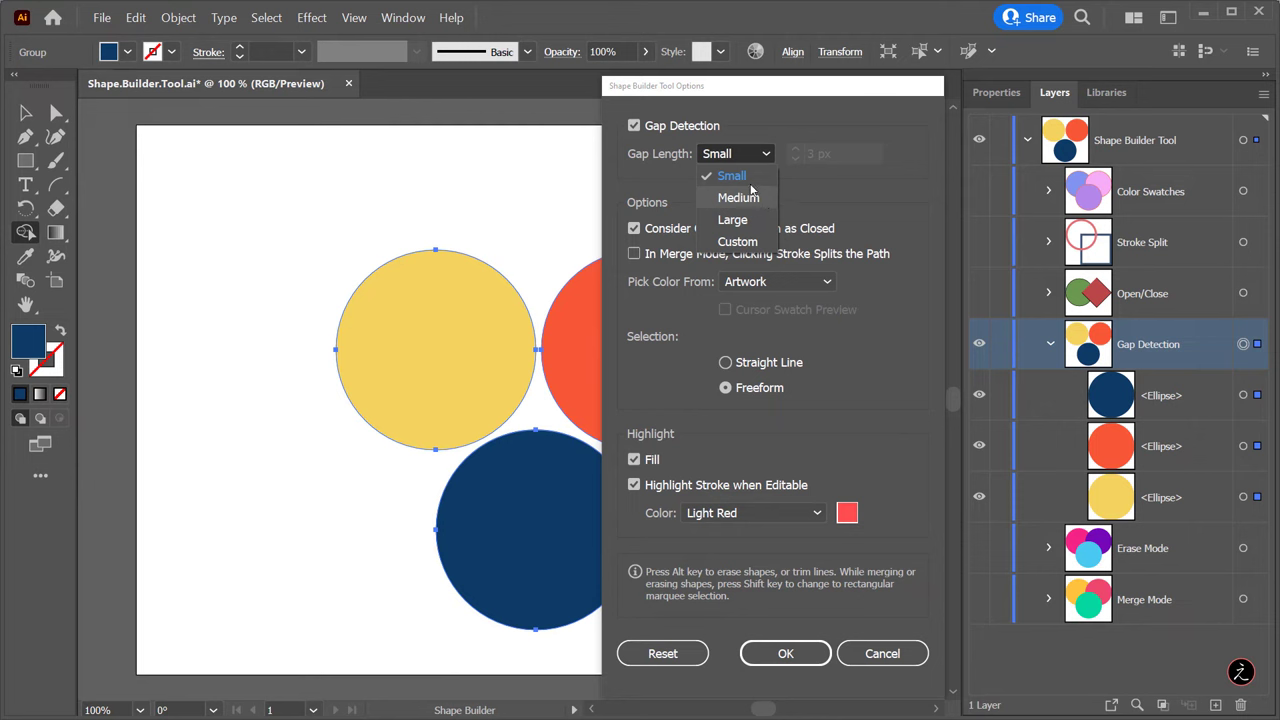
click(738, 241)
key(Tab)
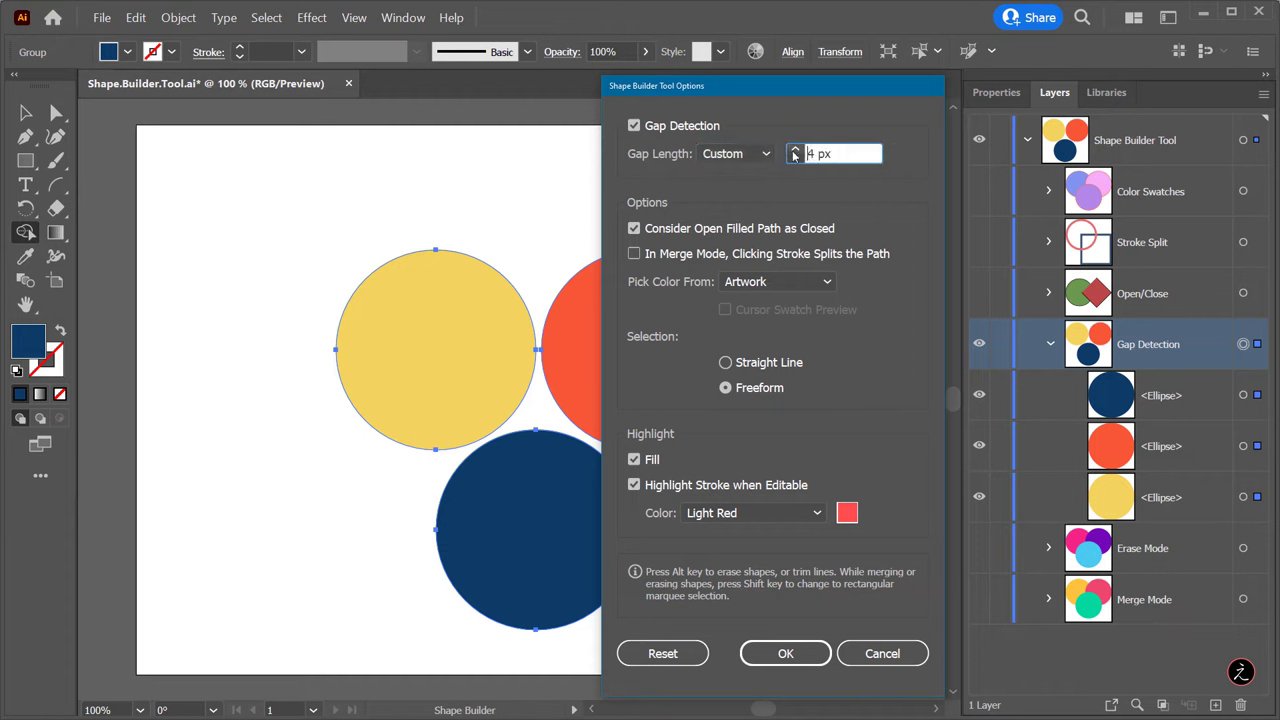
click(795, 157)
click(795, 150)
click(740, 153)
click(745, 218)
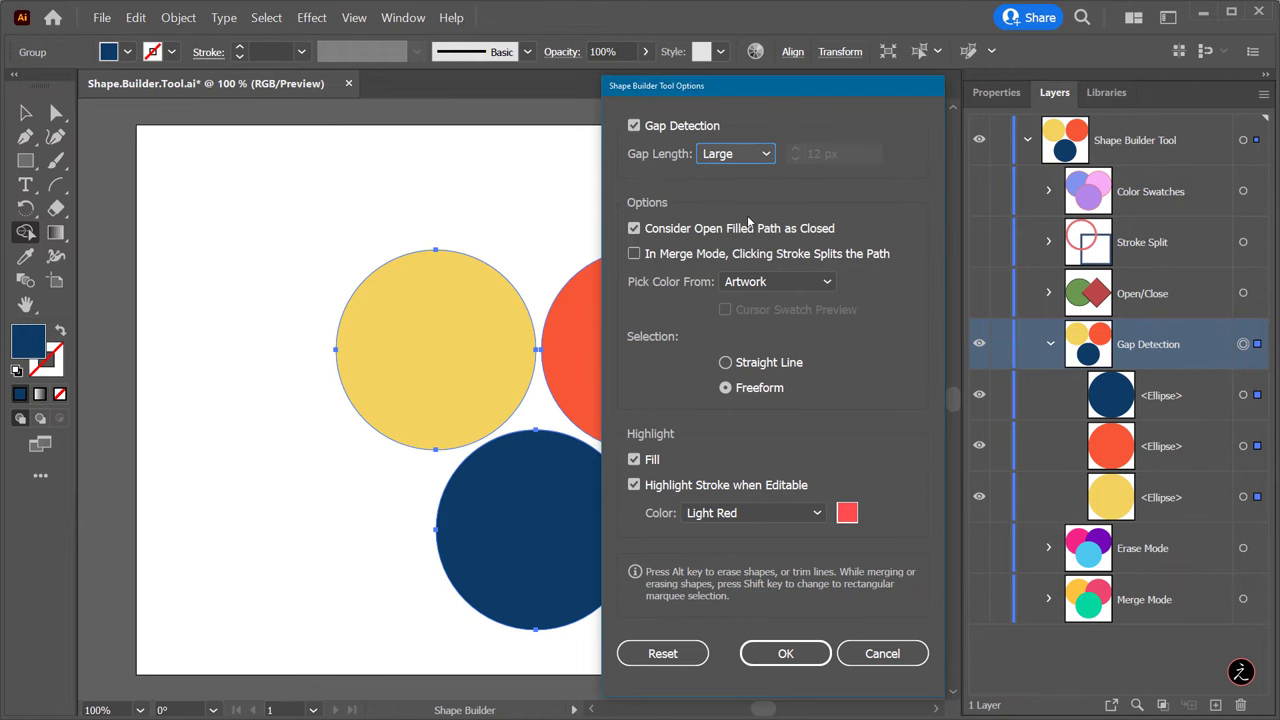
click(786, 655)
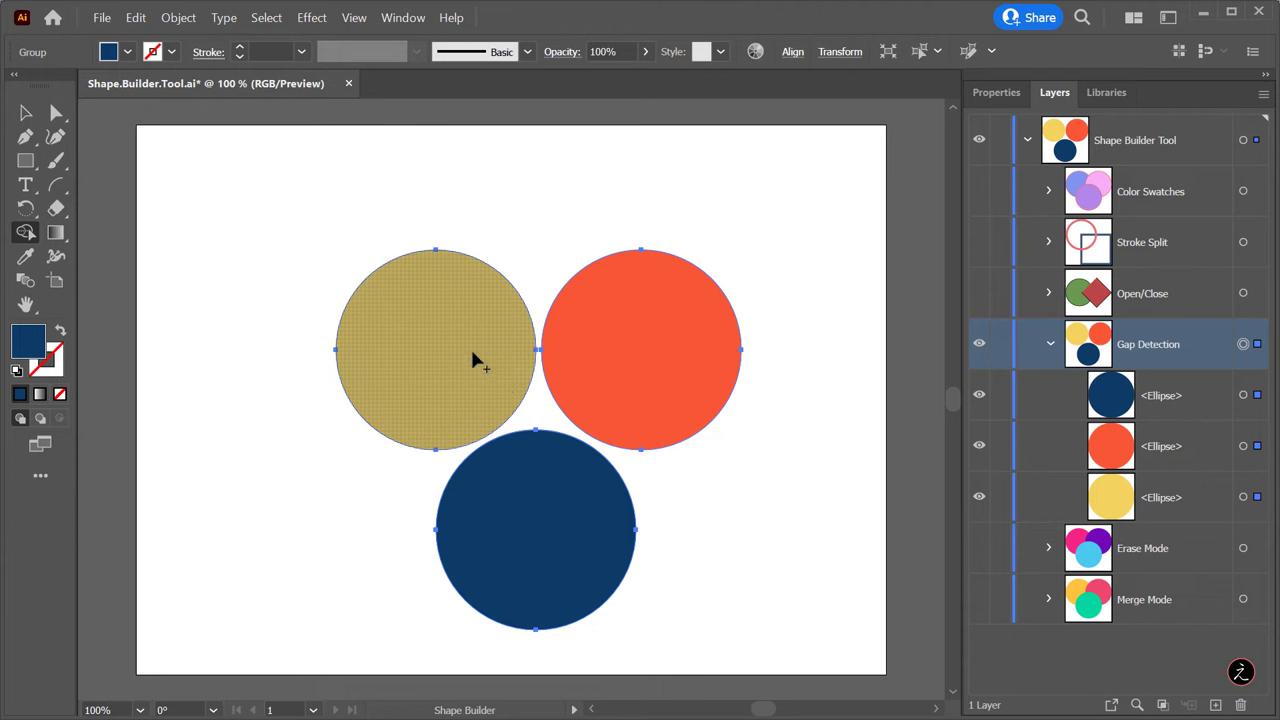
Drag from the yellow circle into the gap to fill it
mouse_move(473, 357)
mouse_down()
mouse_move(542, 425)
mouse_move(529, 409)
mouse_move(583, 401)
mouse_move(531, 452)
mouse_move(526, 443)
mouse_up()
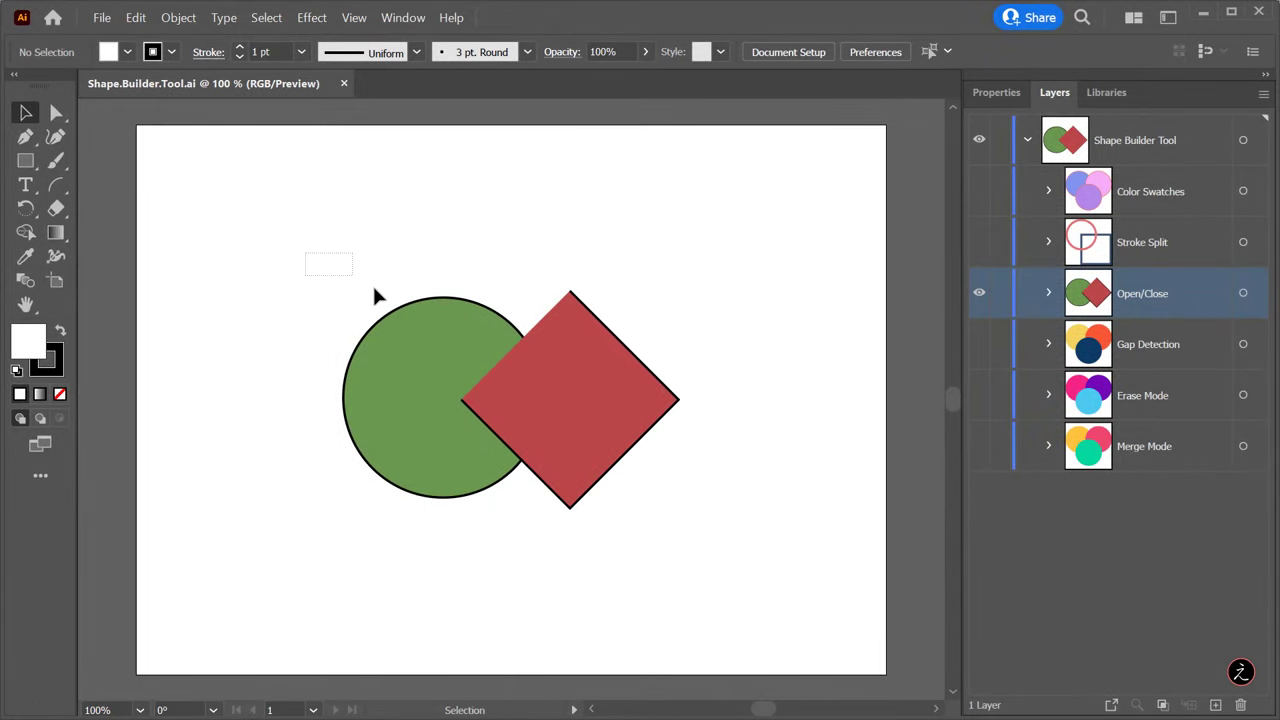
Select the green circle and red diamond and merge them with Shape Builder into one red shape
drag(373, 295, 788, 586)
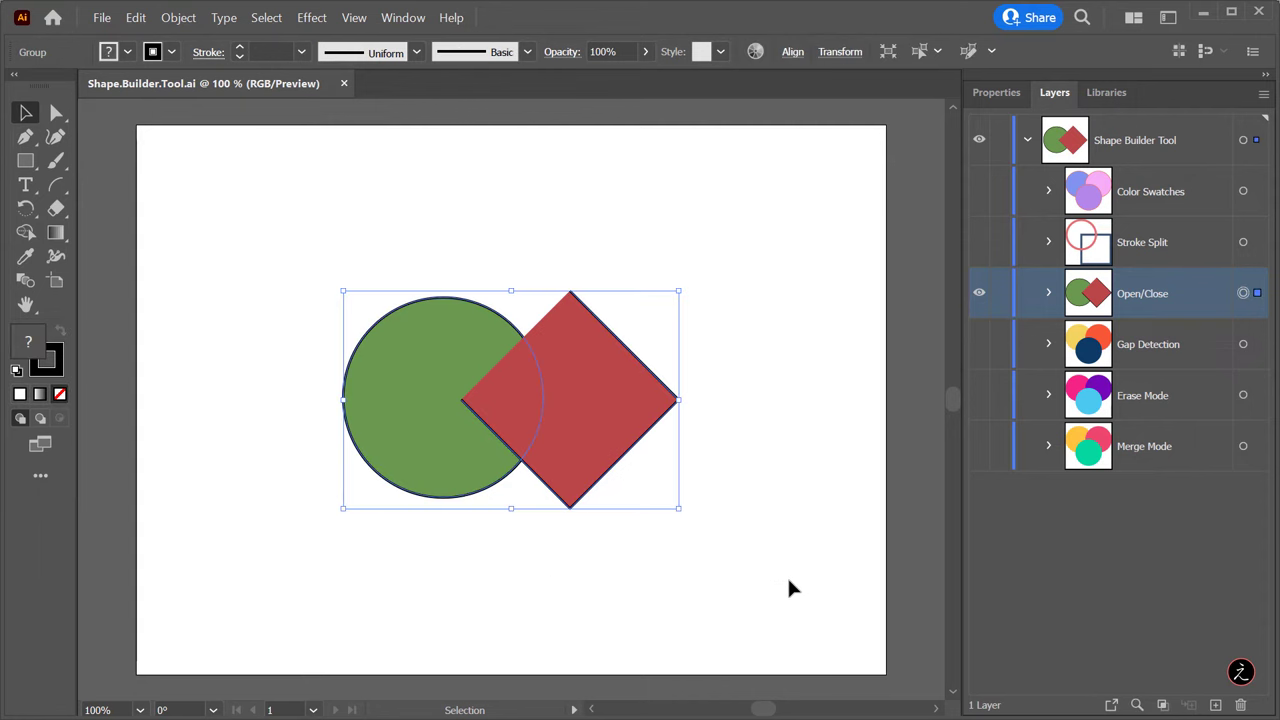
double_click(32, 234)
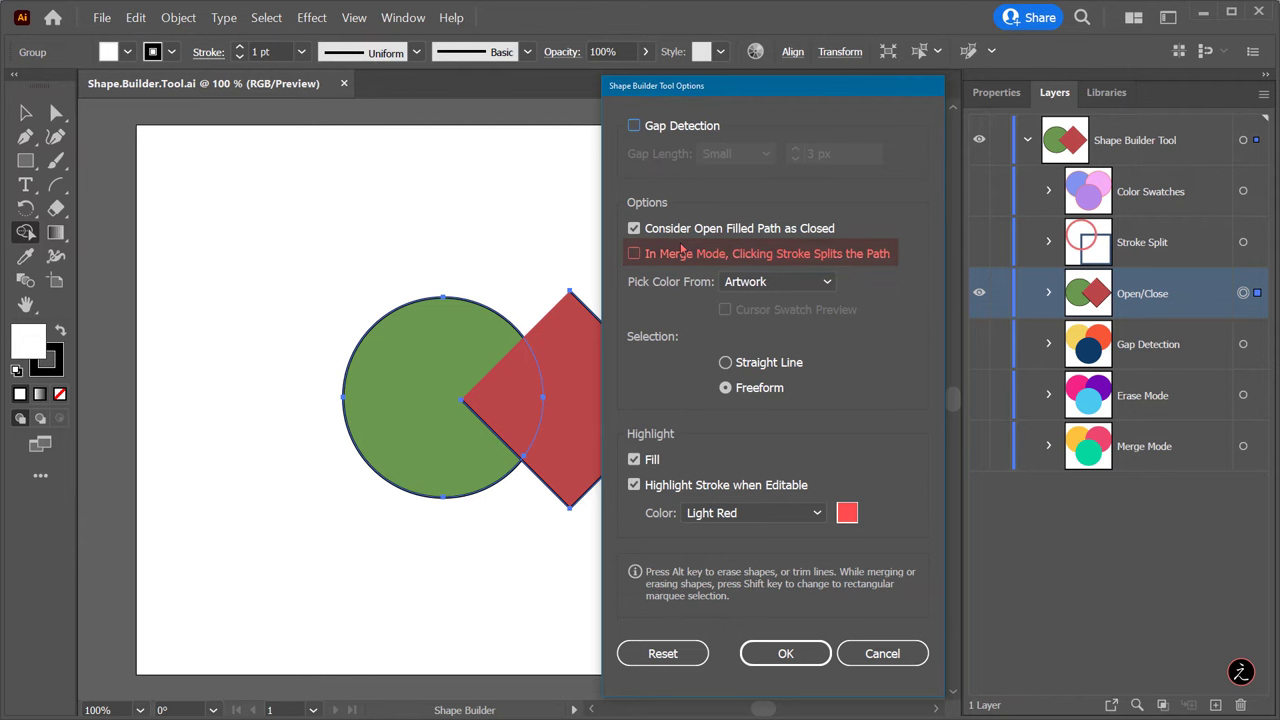
click(764, 655)
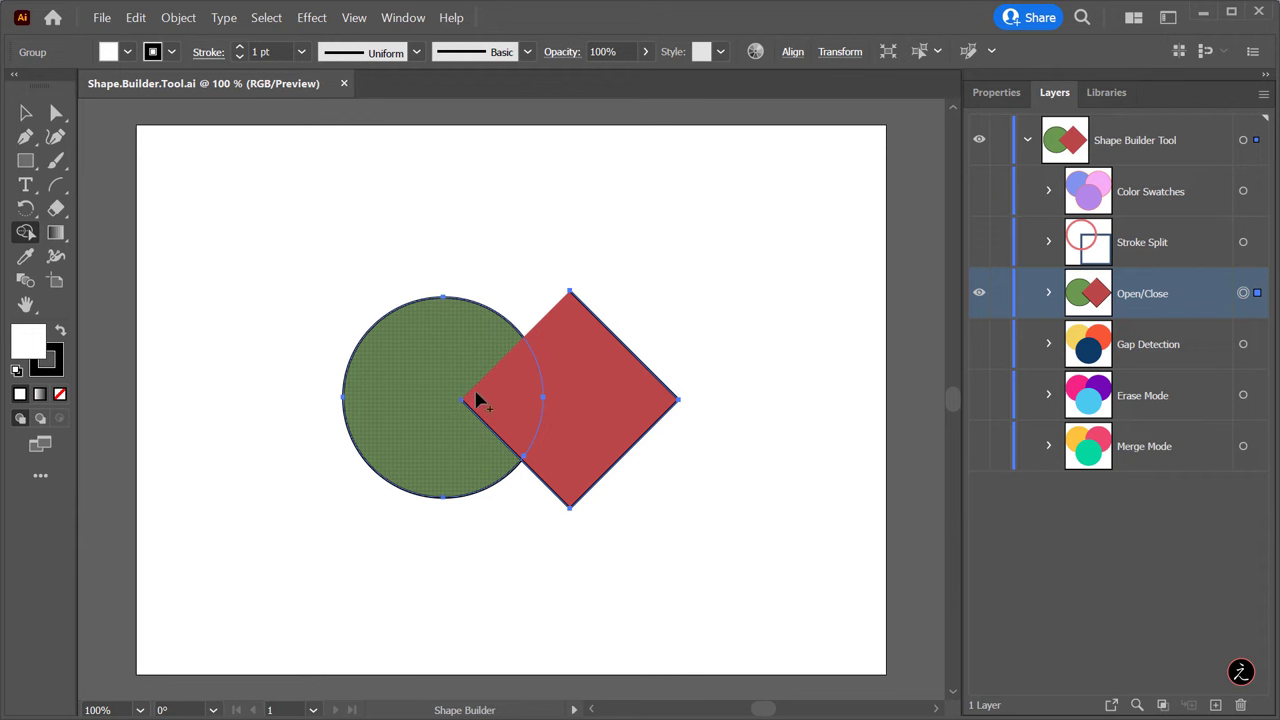
mouse_move(430, 397)
mouse_down()
mouse_move(516, 396)
mouse_move(428, 391)
mouse_up()
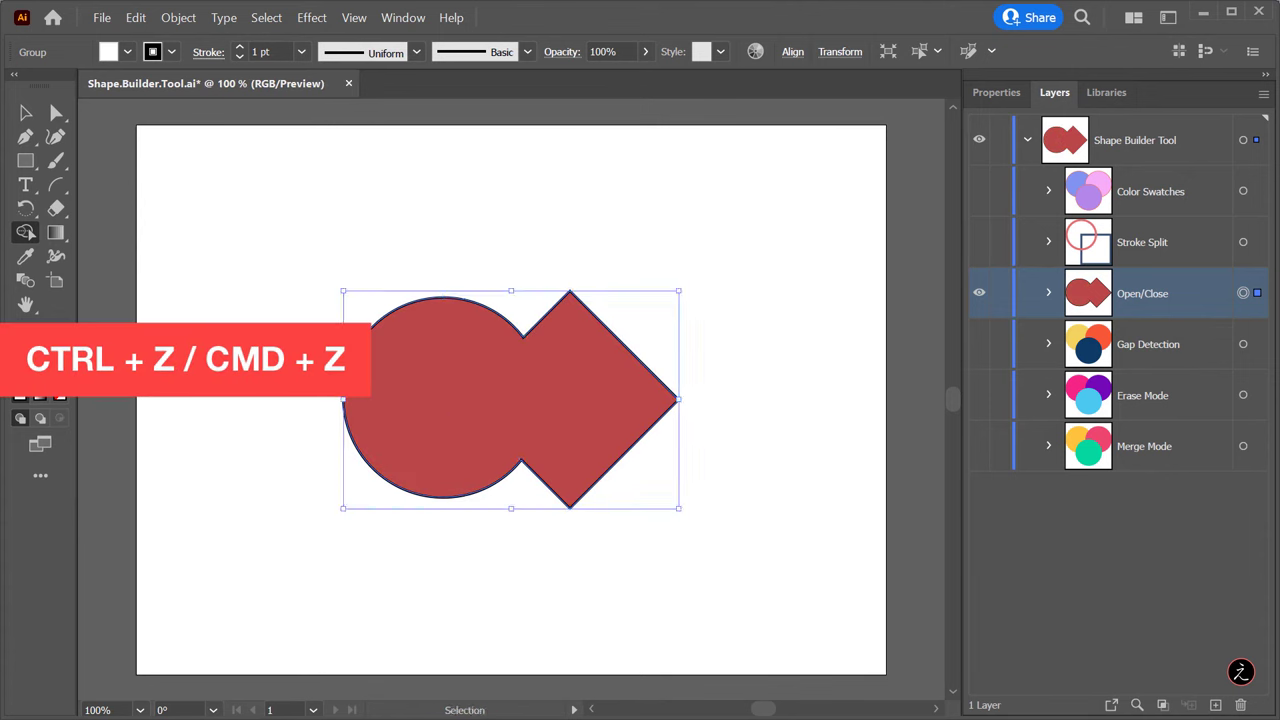
Undo the circle-diamond merge and turn off Consider Open Filled Path as Closed in Shape Builder options
key(ctrl+z)
double_click(25, 232)
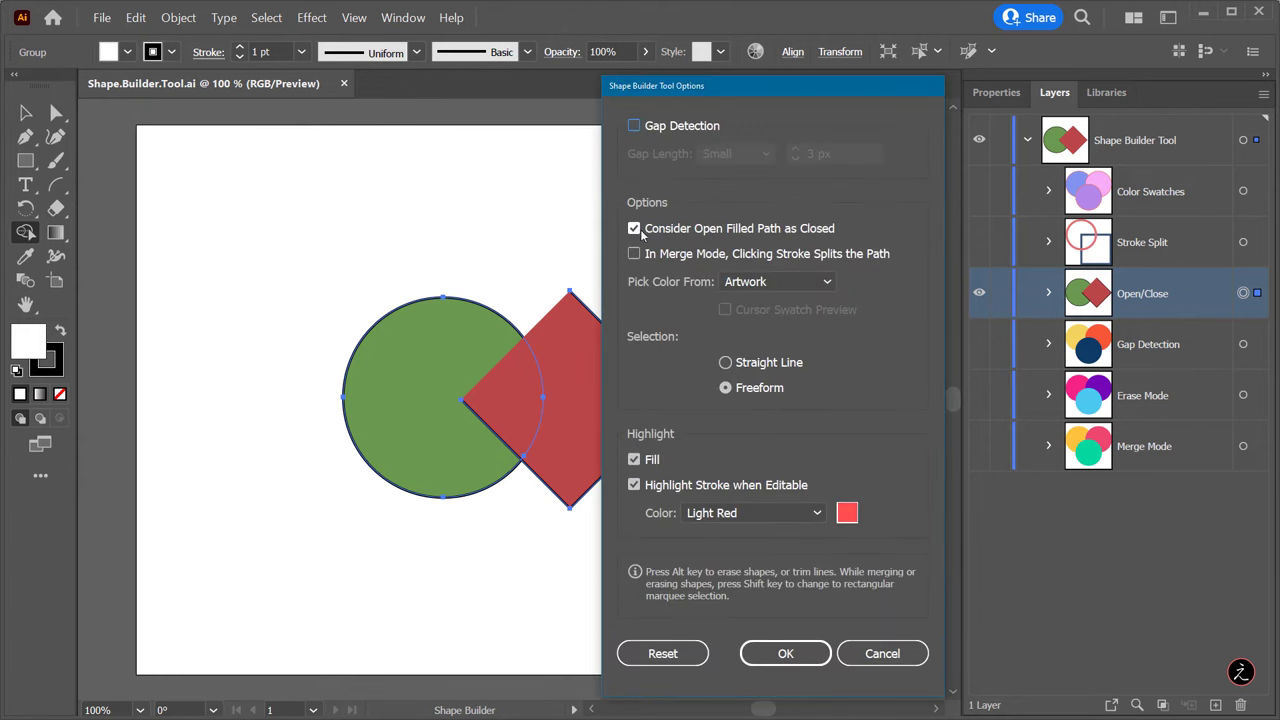
click(635, 229)
click(778, 652)
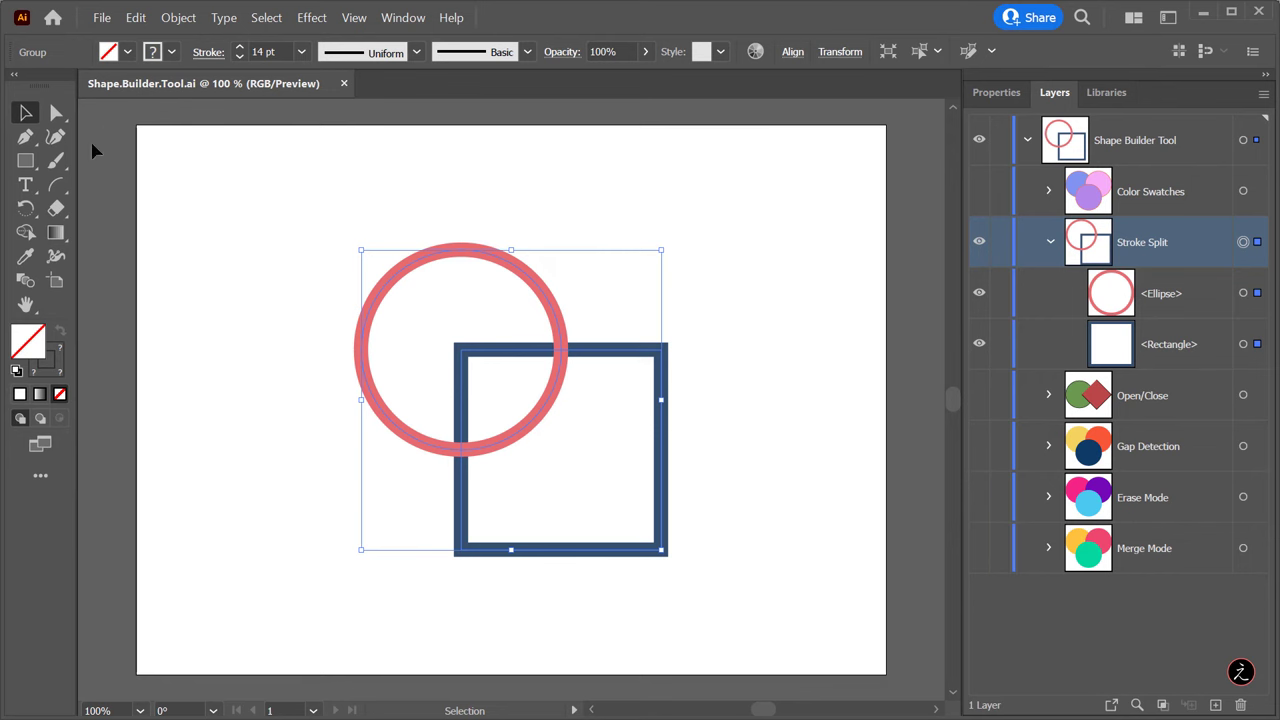
Enable In Merge Mode Clicking Stroke Splits the Path and turn off Fill highlighting
click(26, 232)
double_click(30, 236)
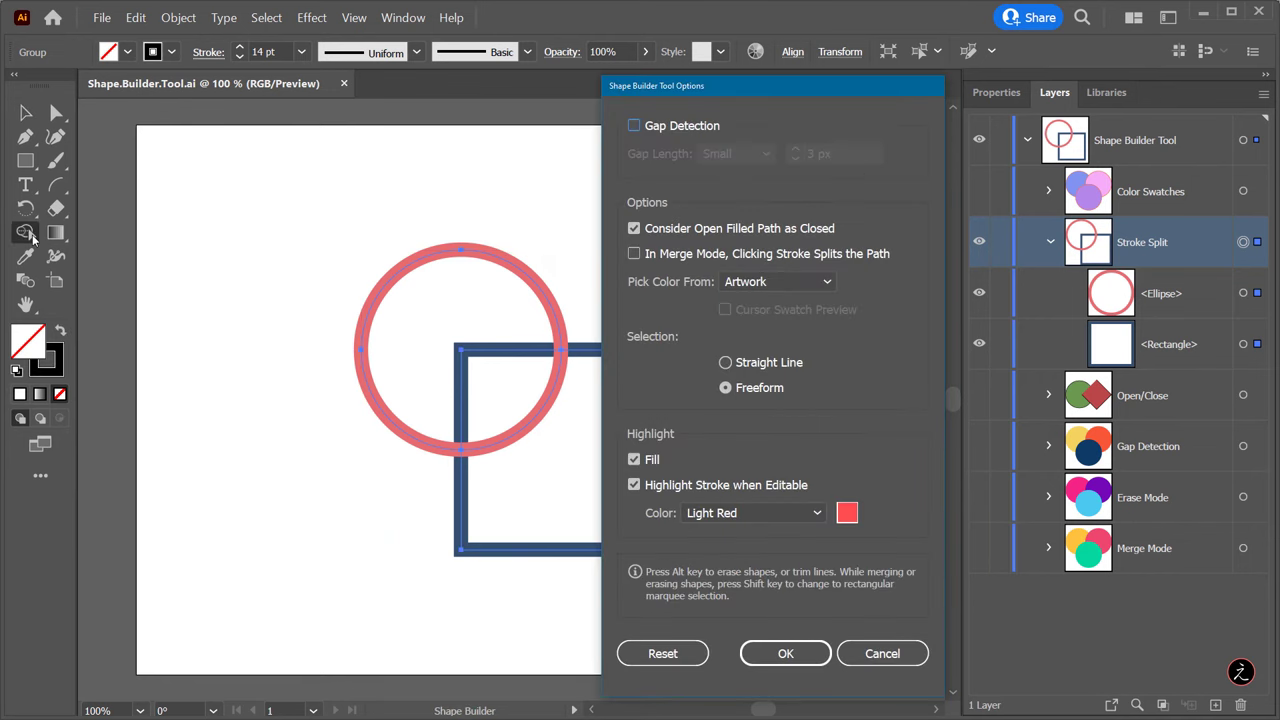
click(634, 254)
click(635, 460)
click(808, 654)
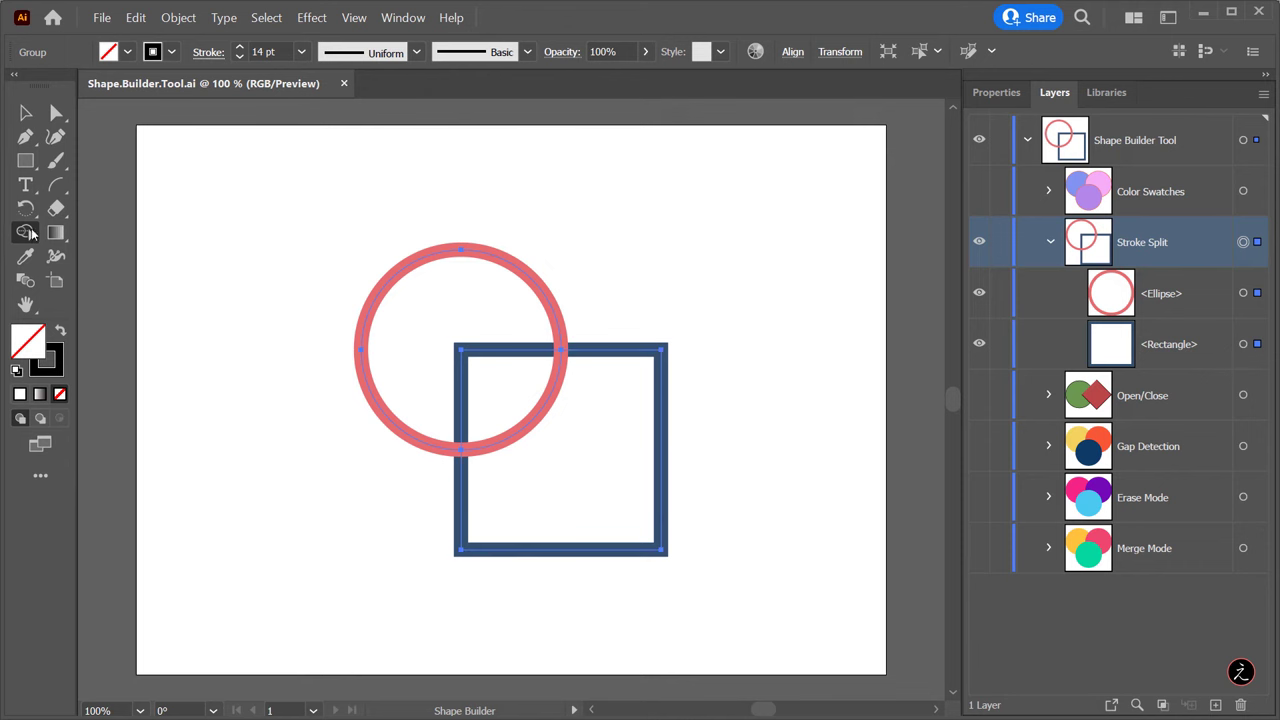
Set the Shape Builder highlight colour to Green
double_click(25, 232)
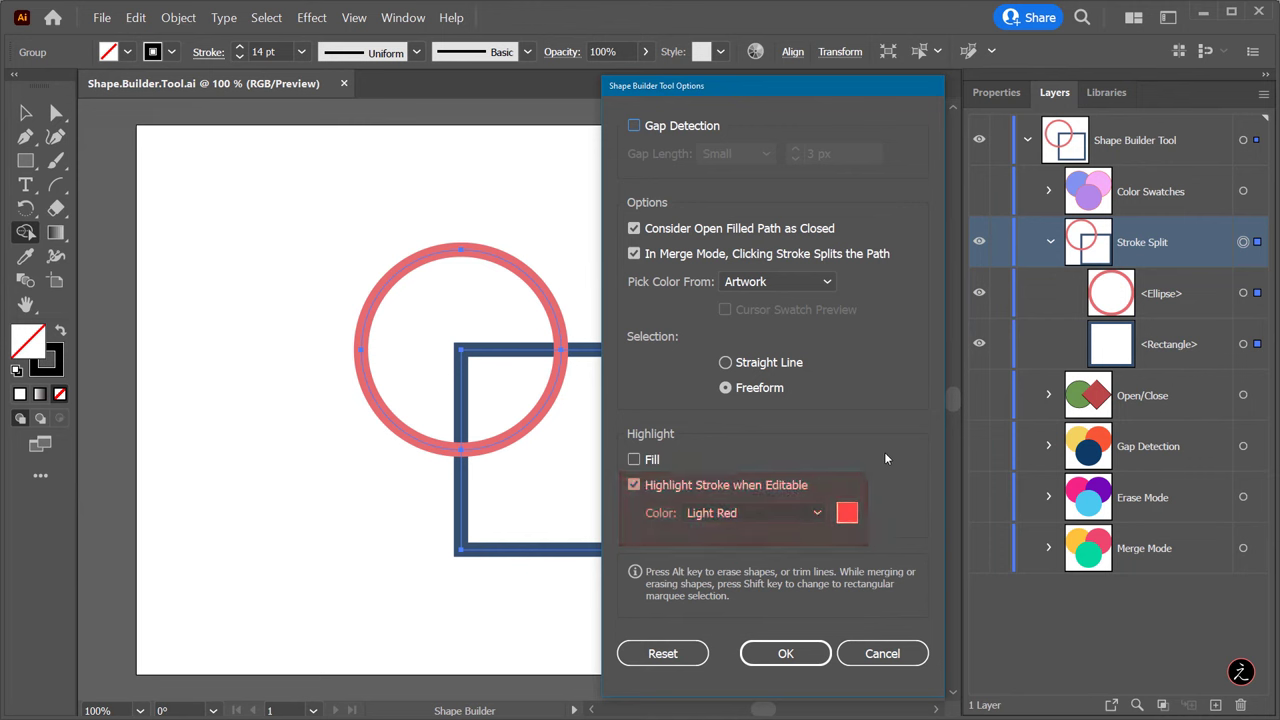
click(818, 513)
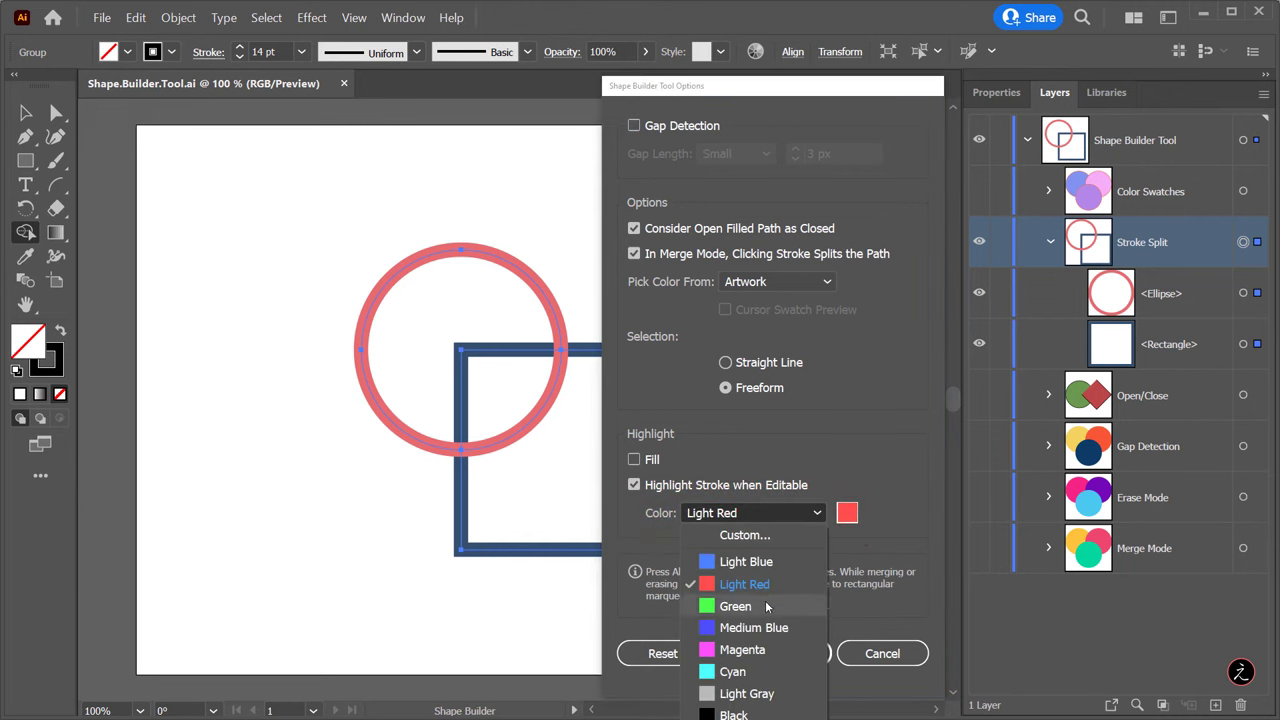
click(786, 654)
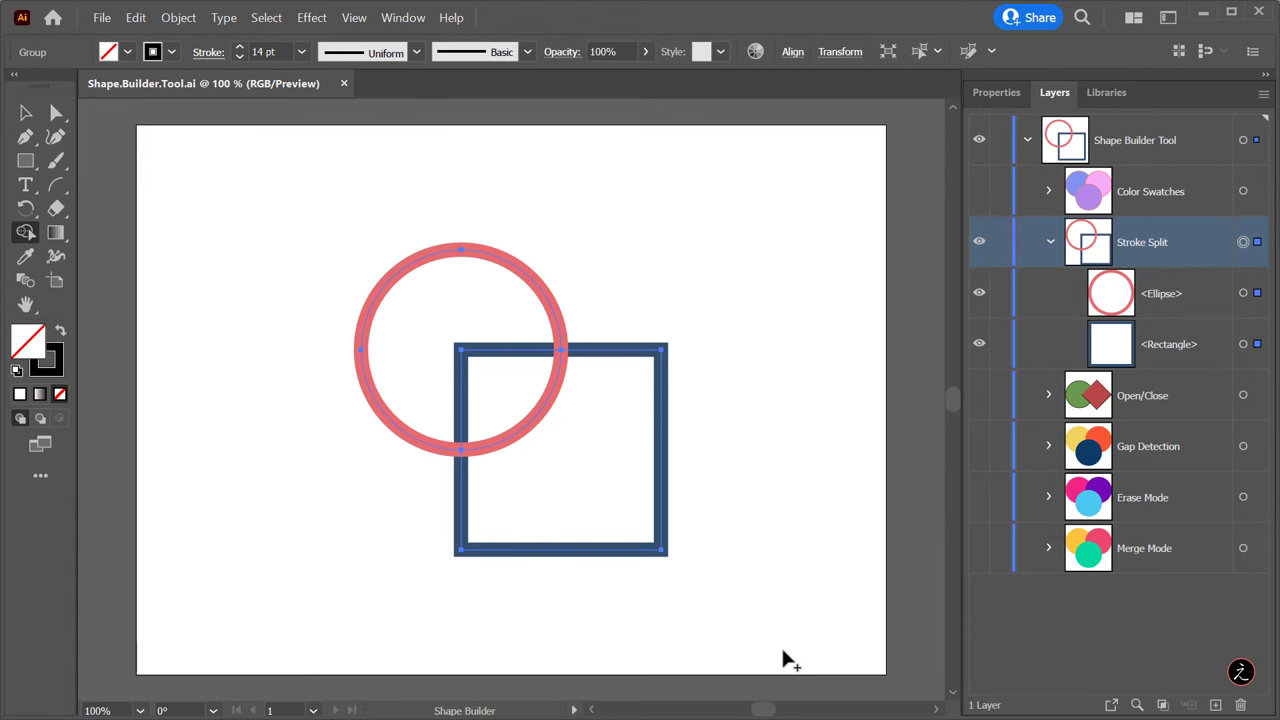
Split the square's stroke inside the circle, then toggle each resulting path's visibility in Layers to check it
click(541, 358)
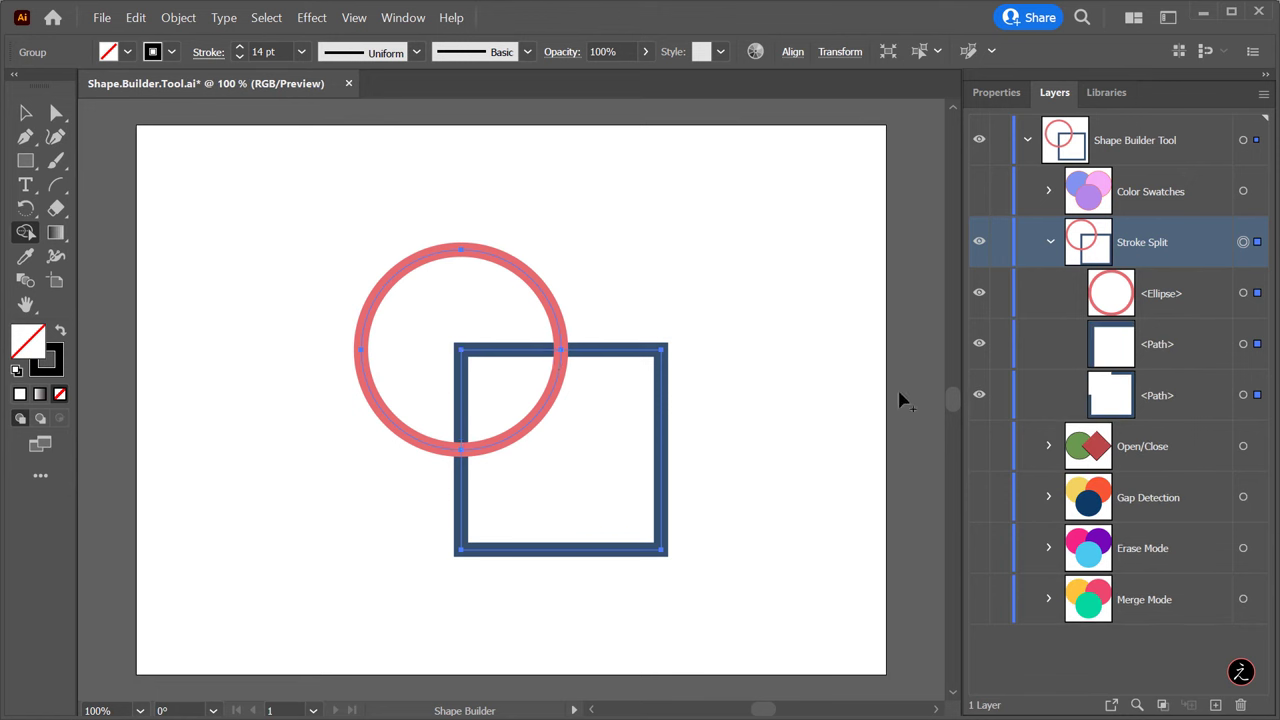
click(980, 346)
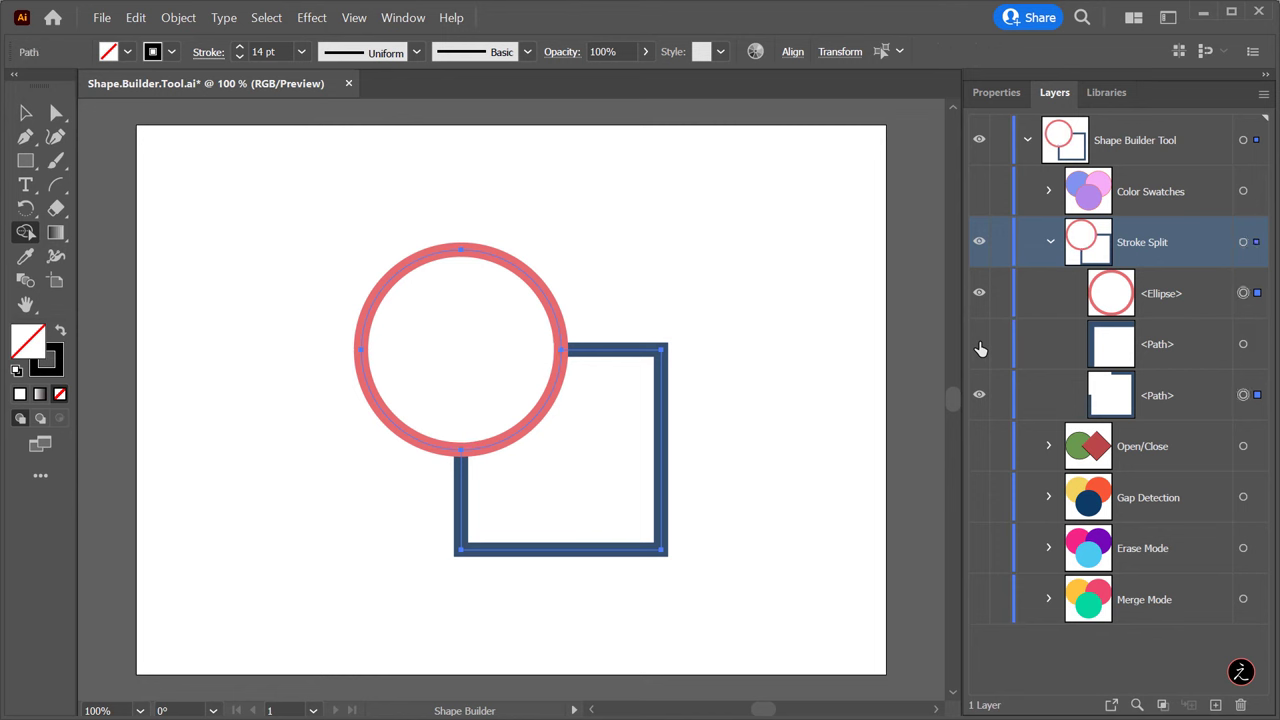
click(980, 346)
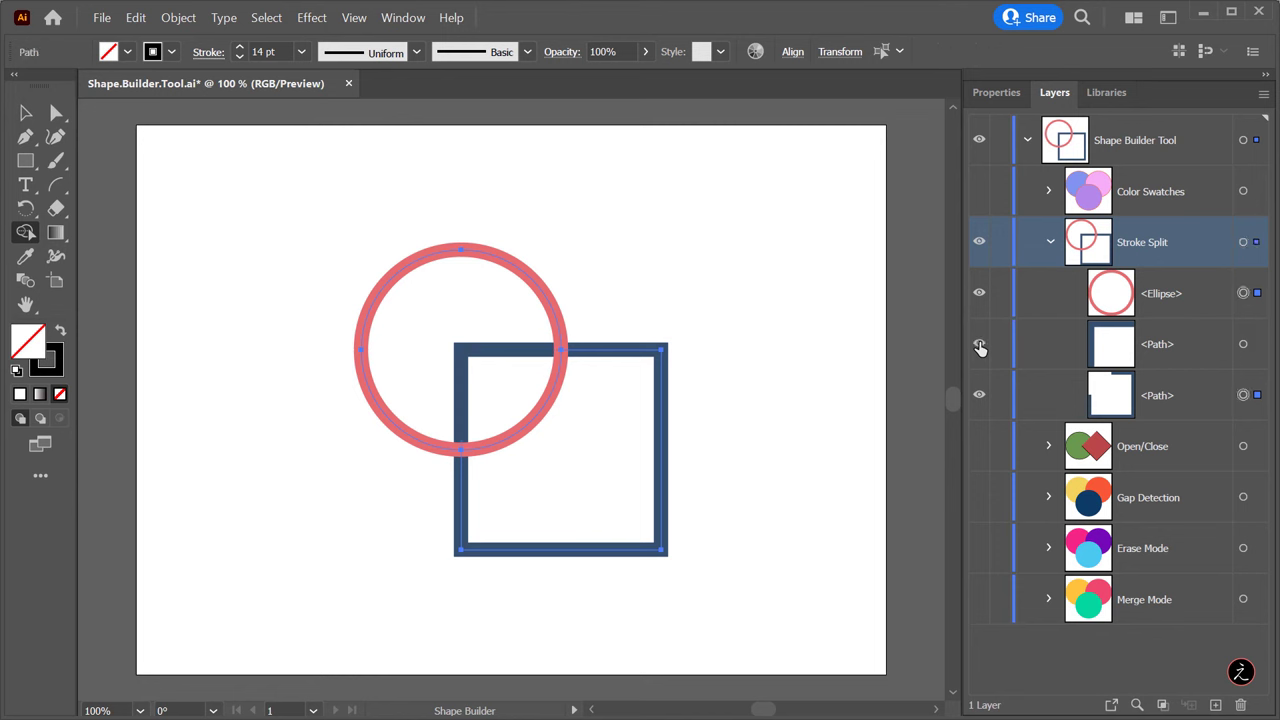
click(980, 397)
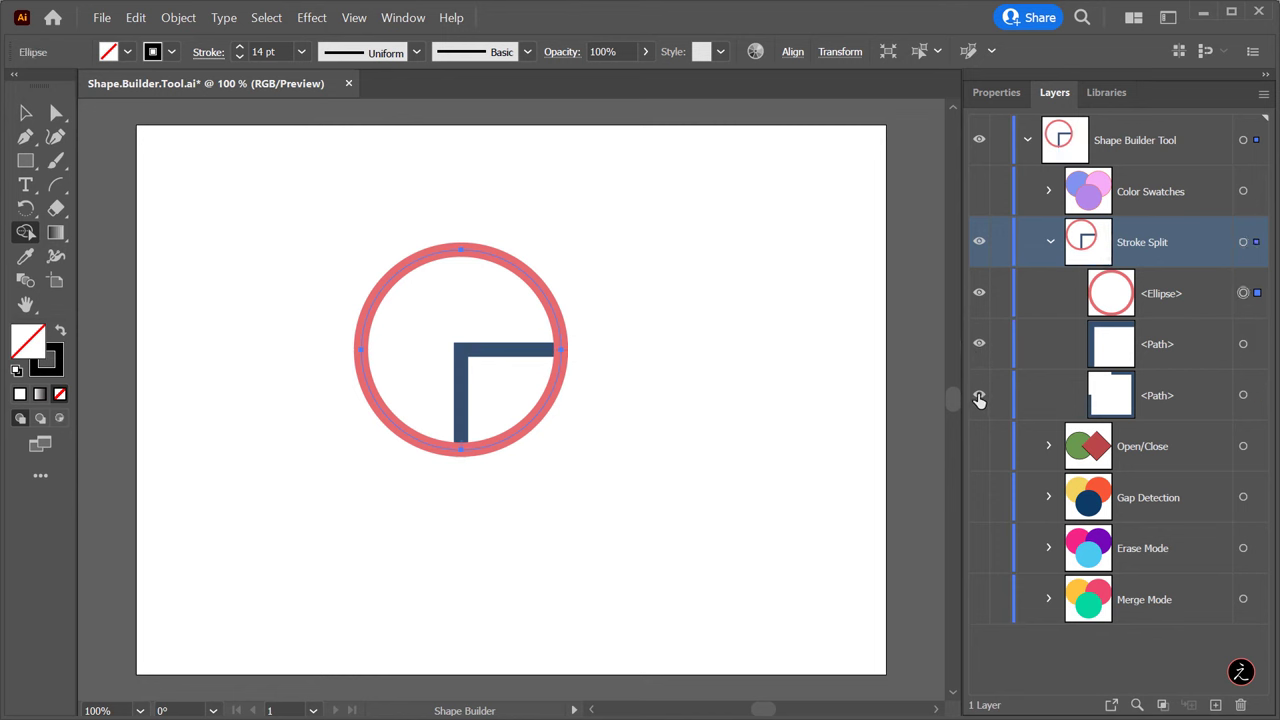
click(980, 398)
click(980, 346)
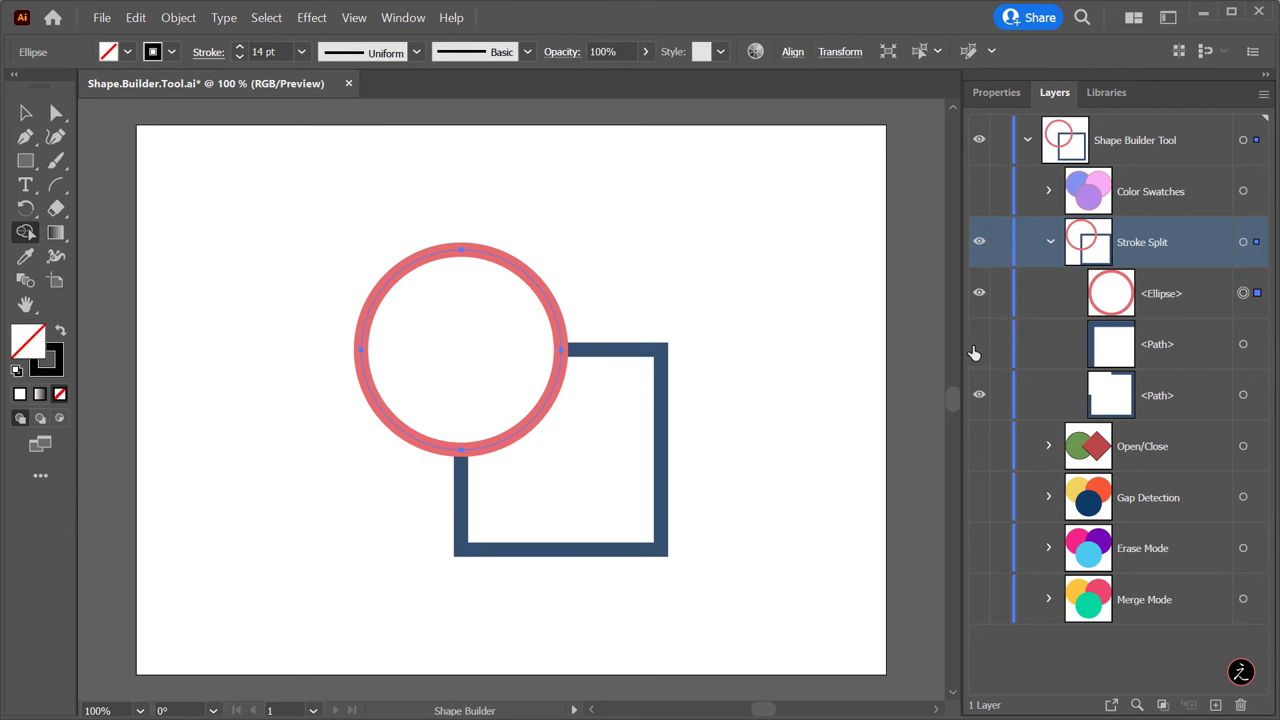
click(980, 346)
click(979, 394)
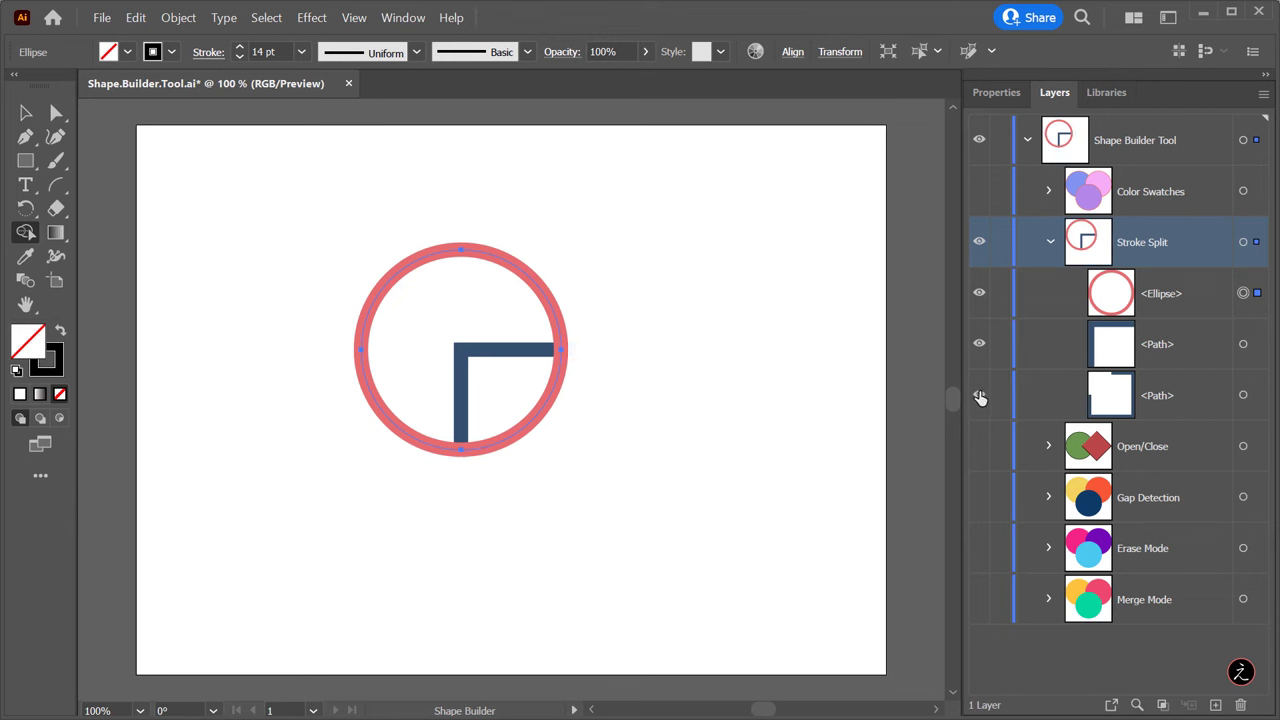
click(979, 394)
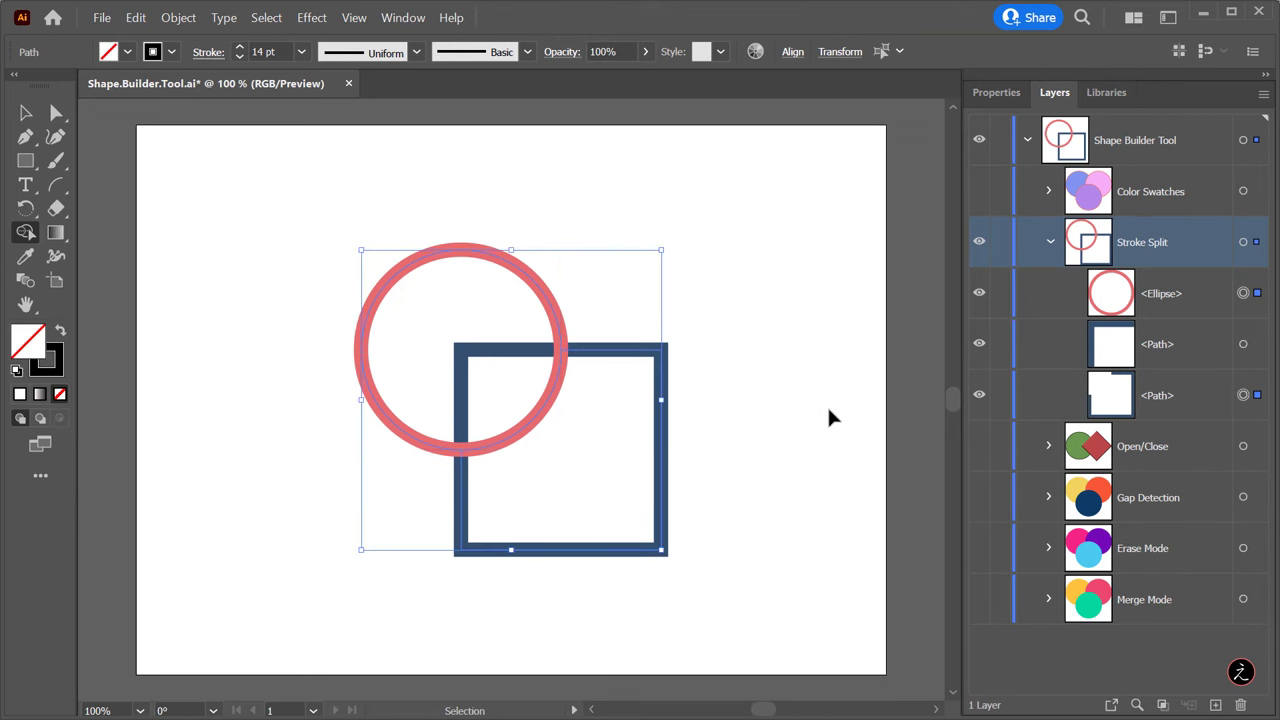
Undo the square split, then split the circle's stroke into two arcs inside the square and toggle each arc's visibility
key(ctrl+z)
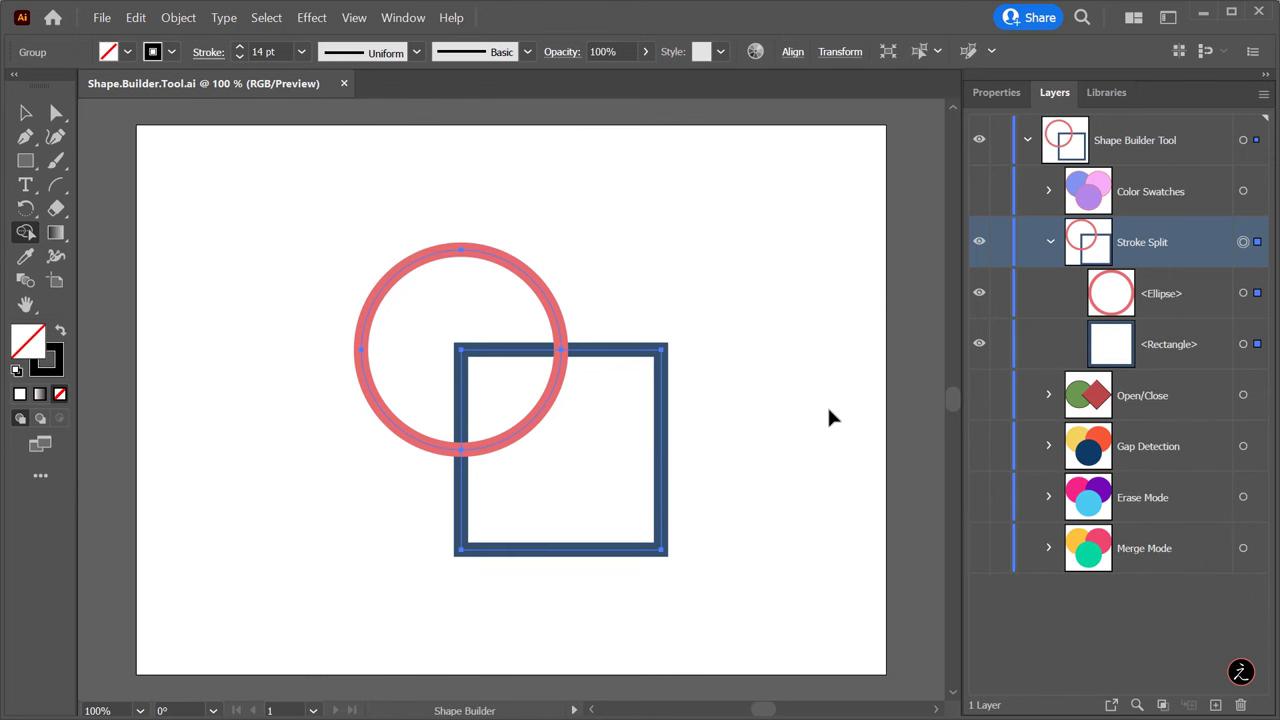
click(538, 290)
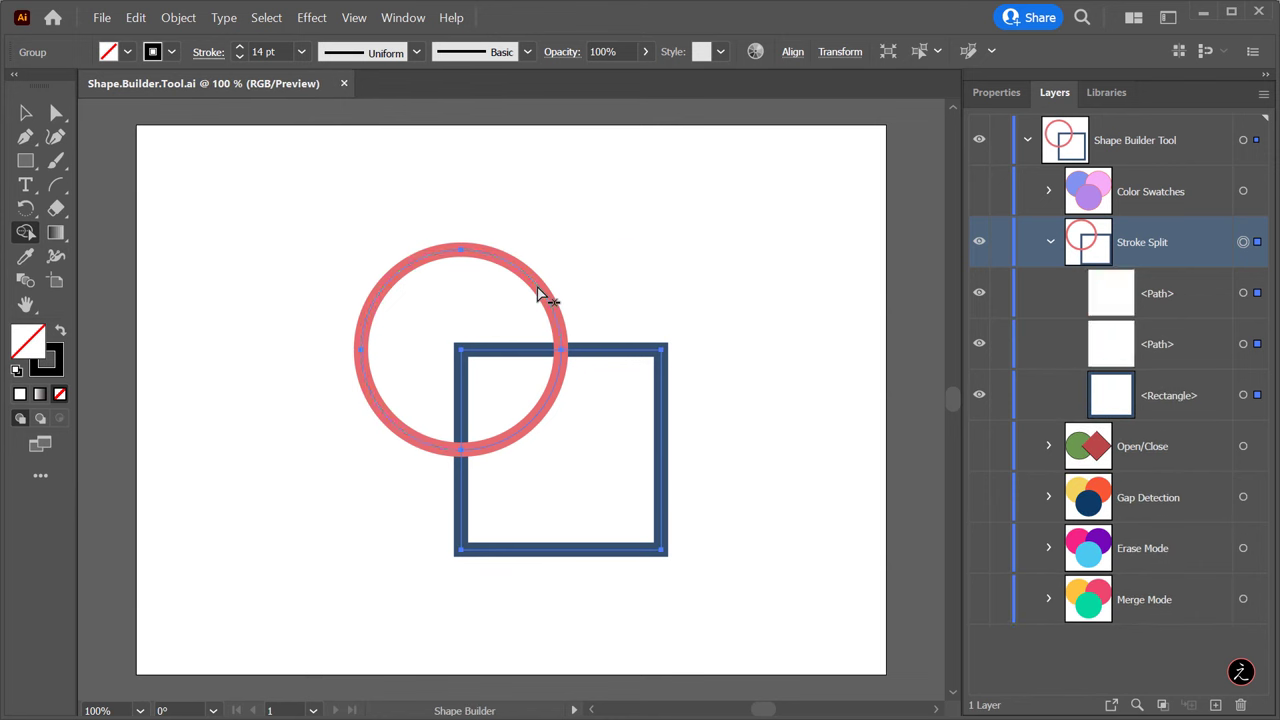
click(980, 293)
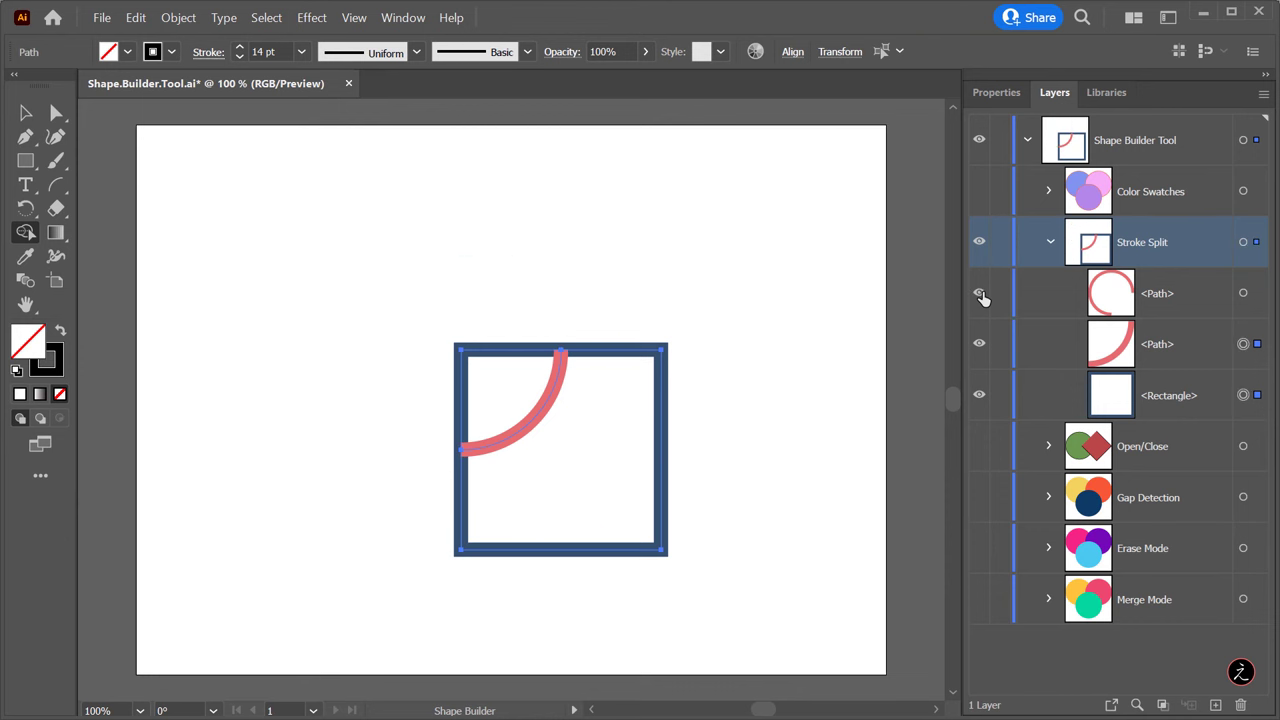
click(980, 294)
click(980, 343)
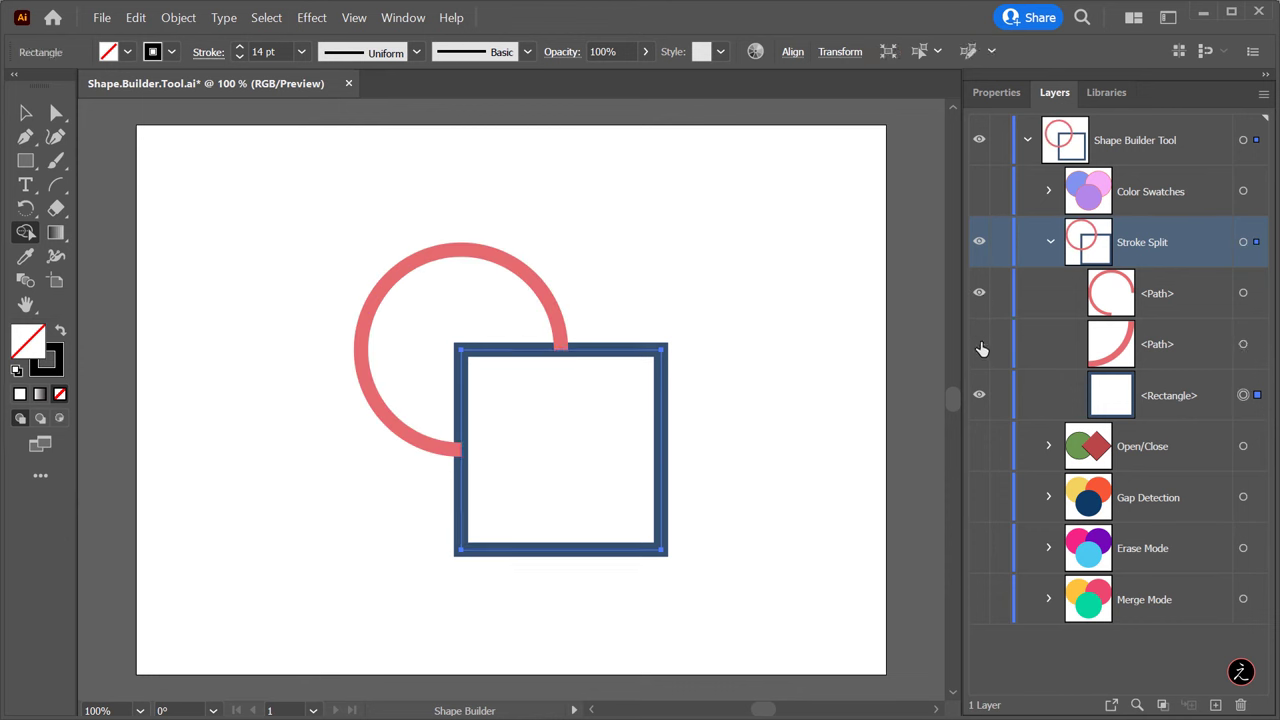
click(980, 343)
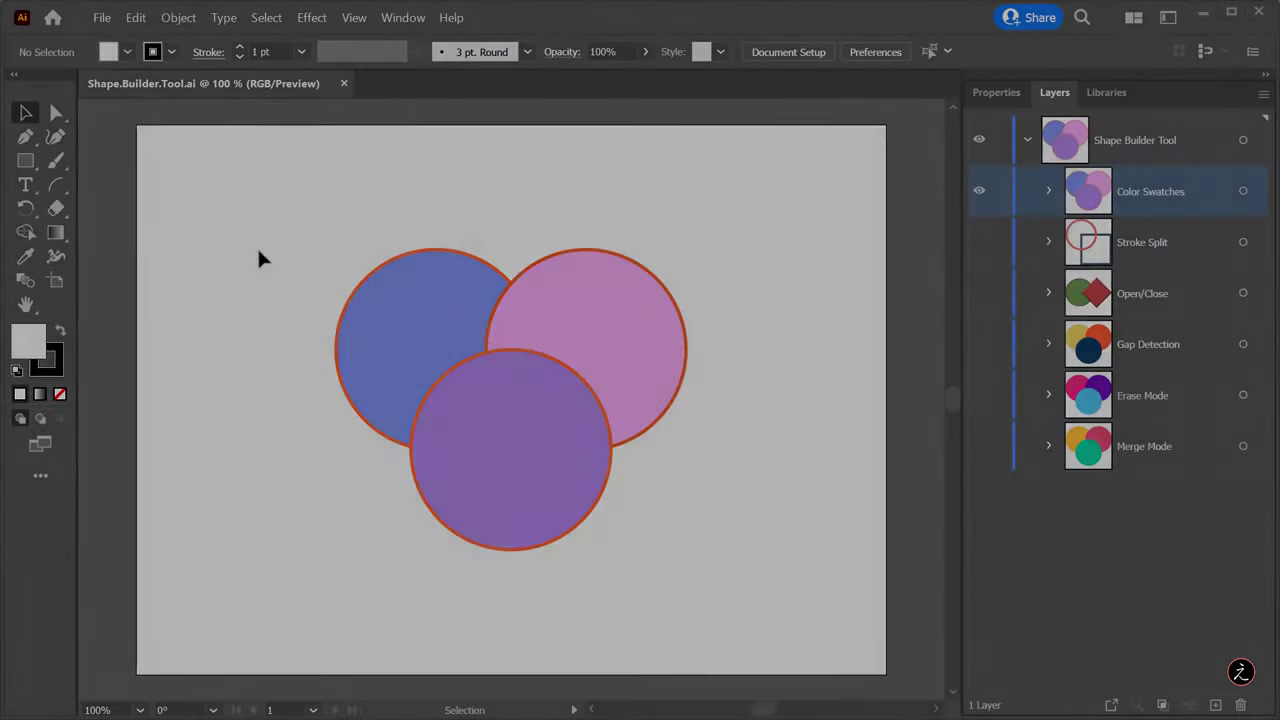
Select the three circles and set Shape Builder to pick from Color Swatches, with Cursor Swatch Preview and Fill on
drag(260, 200, 797, 600)
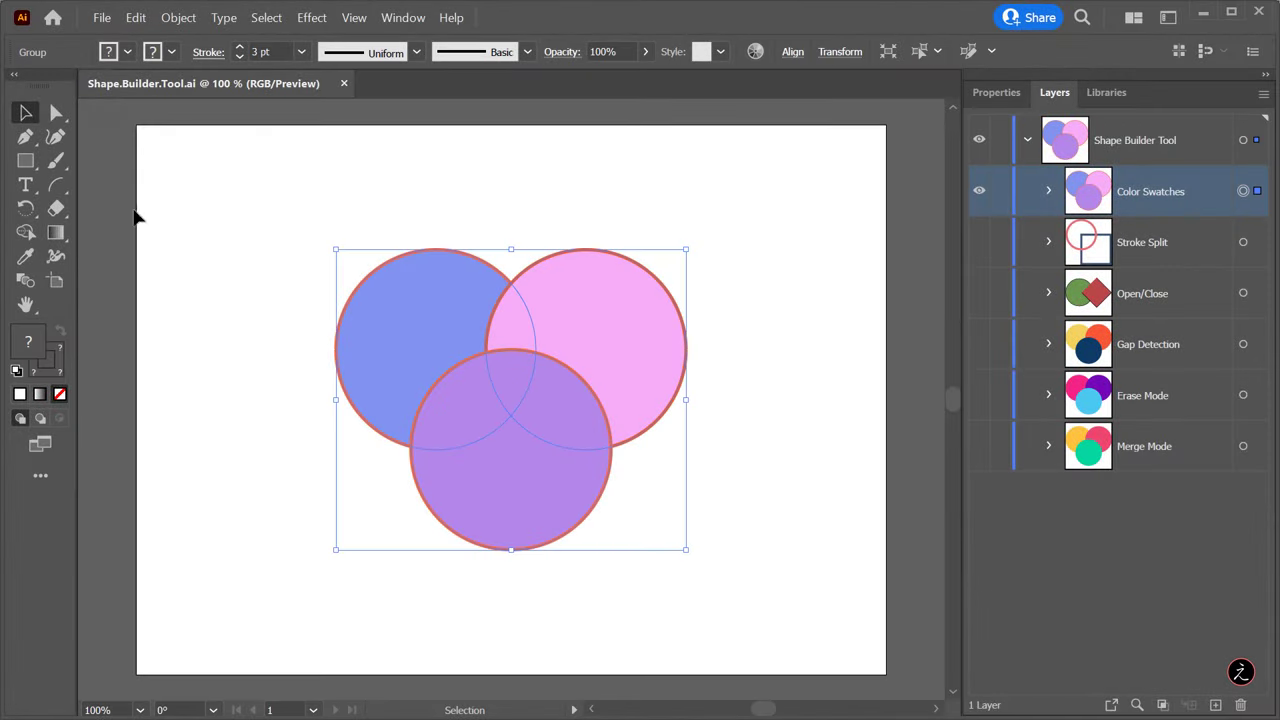
double_click(26, 232)
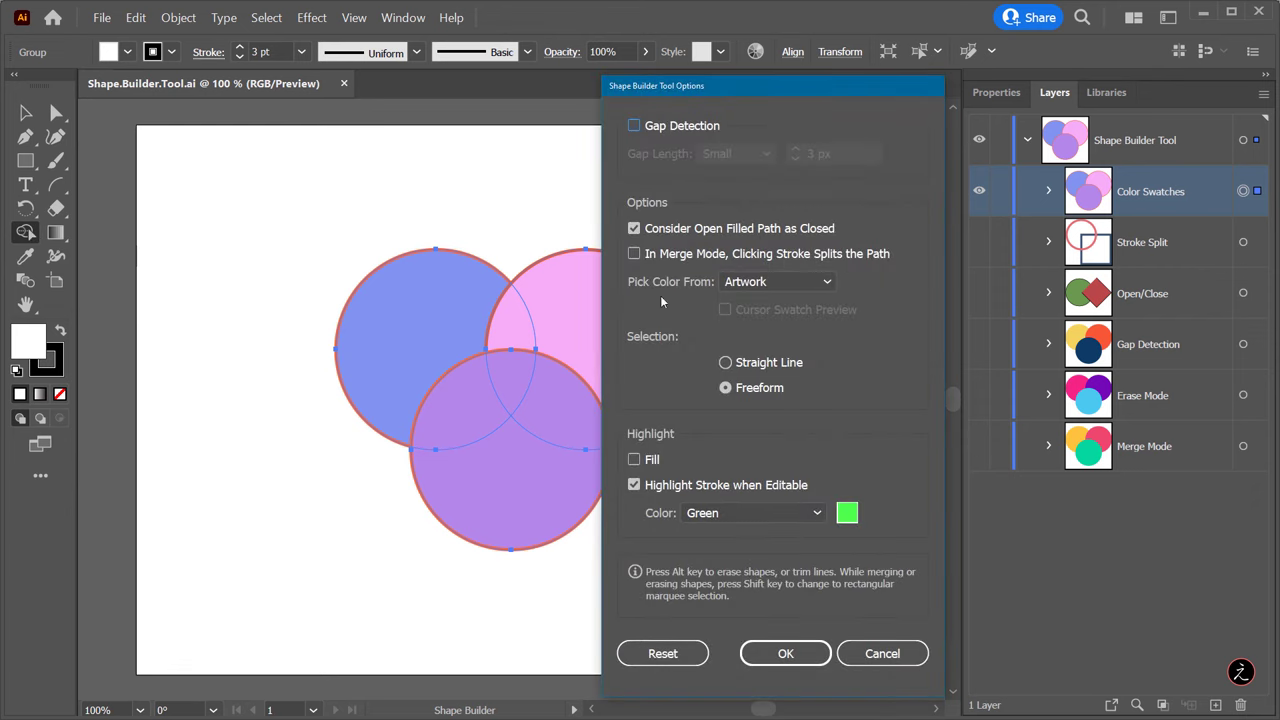
click(824, 283)
click(780, 326)
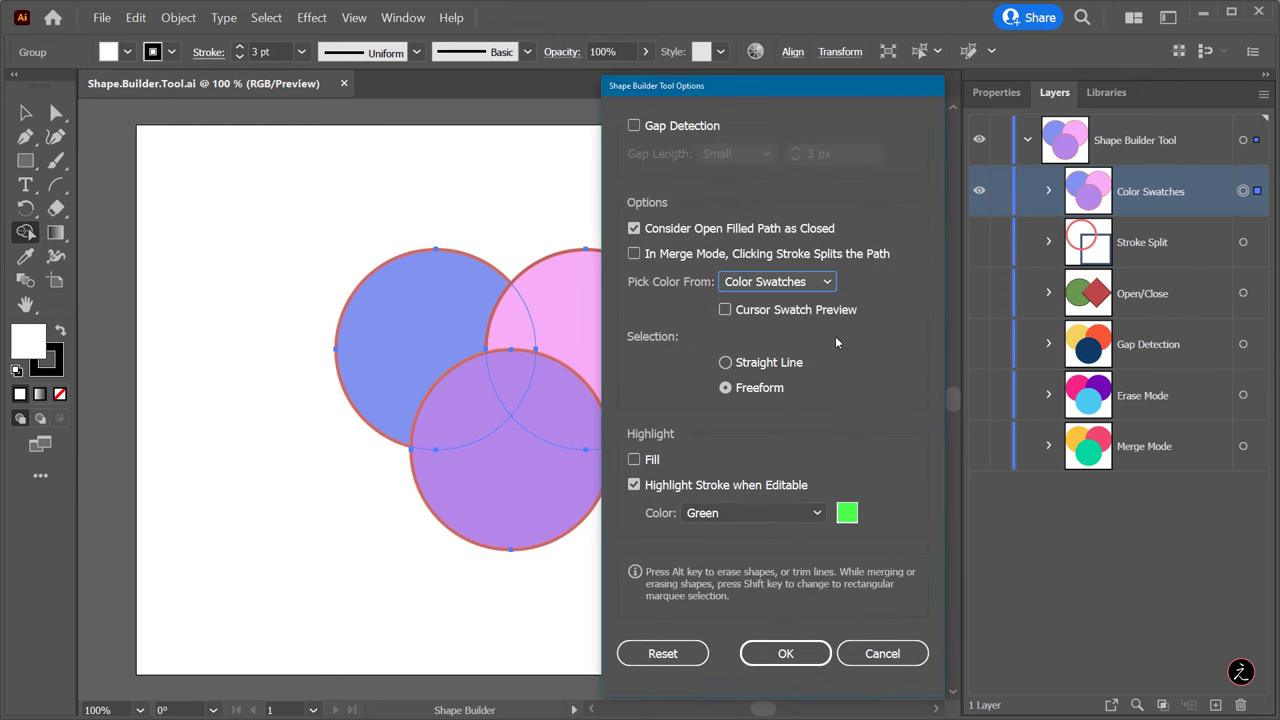
click(725, 310)
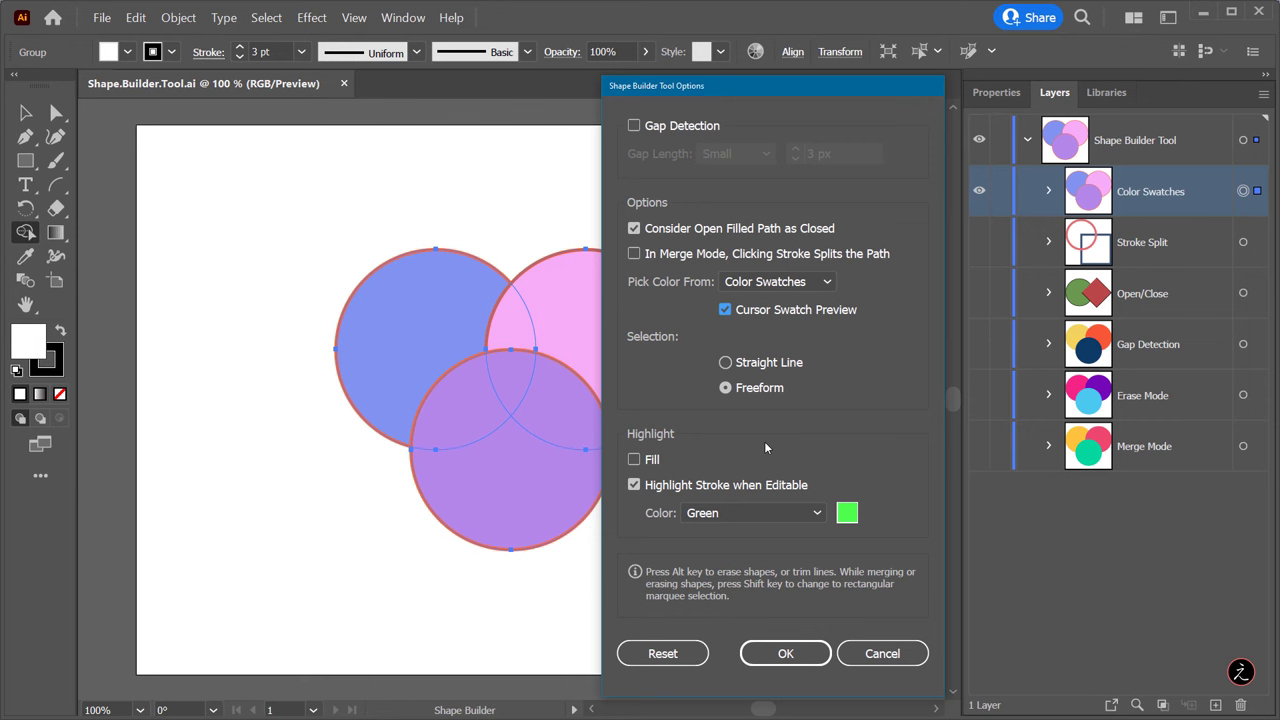
click(634, 460)
click(785, 653)
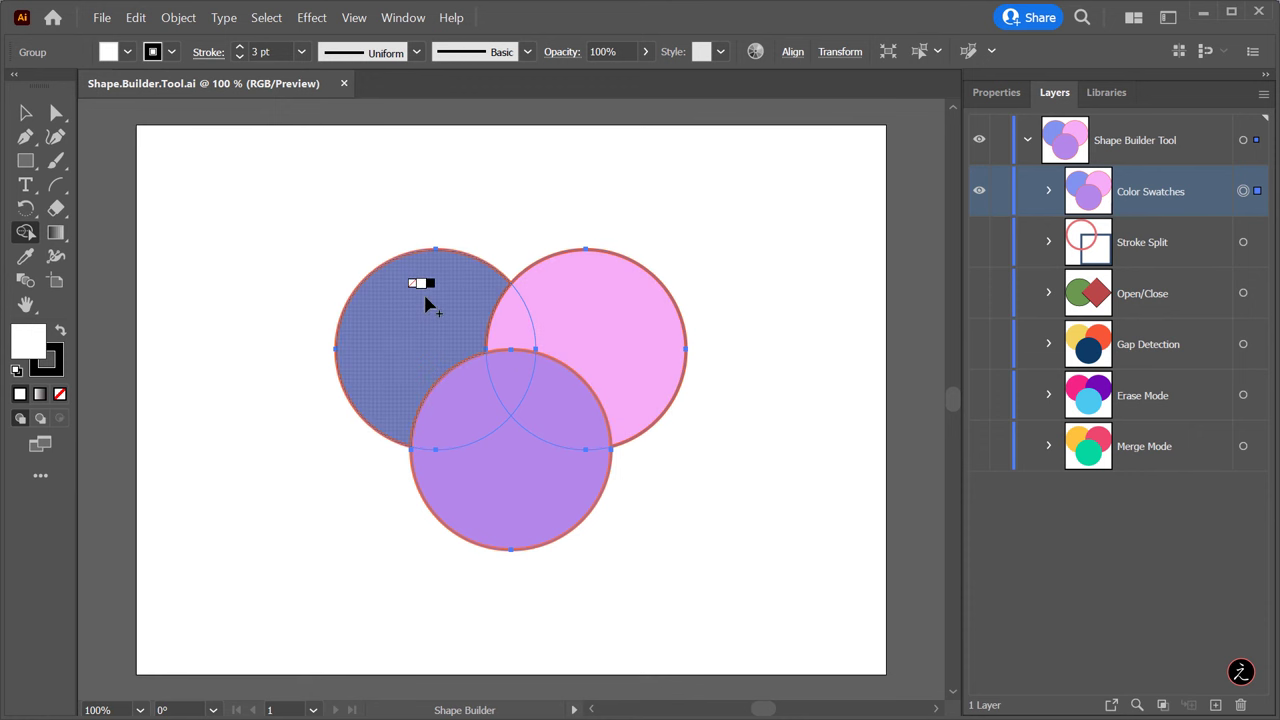
Show the Swatches panel and step through swatches with the arrow keys to the blue swatch
click(403, 17)
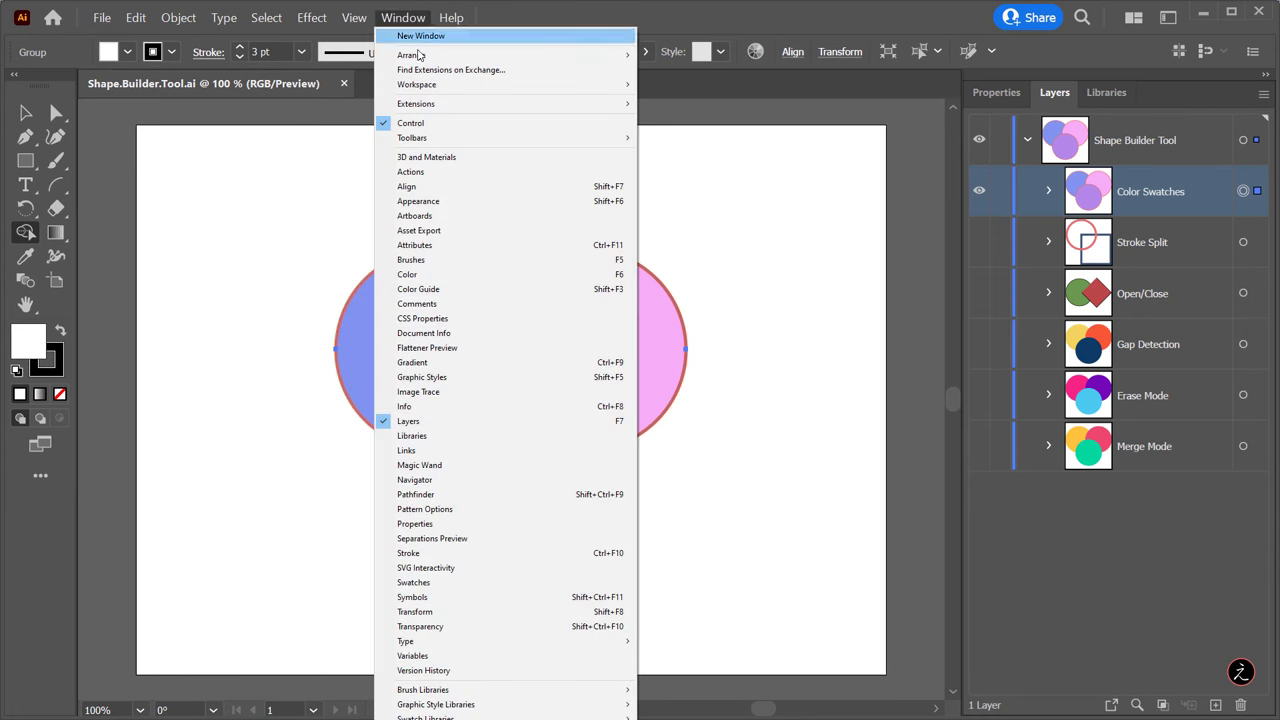
click(557, 584)
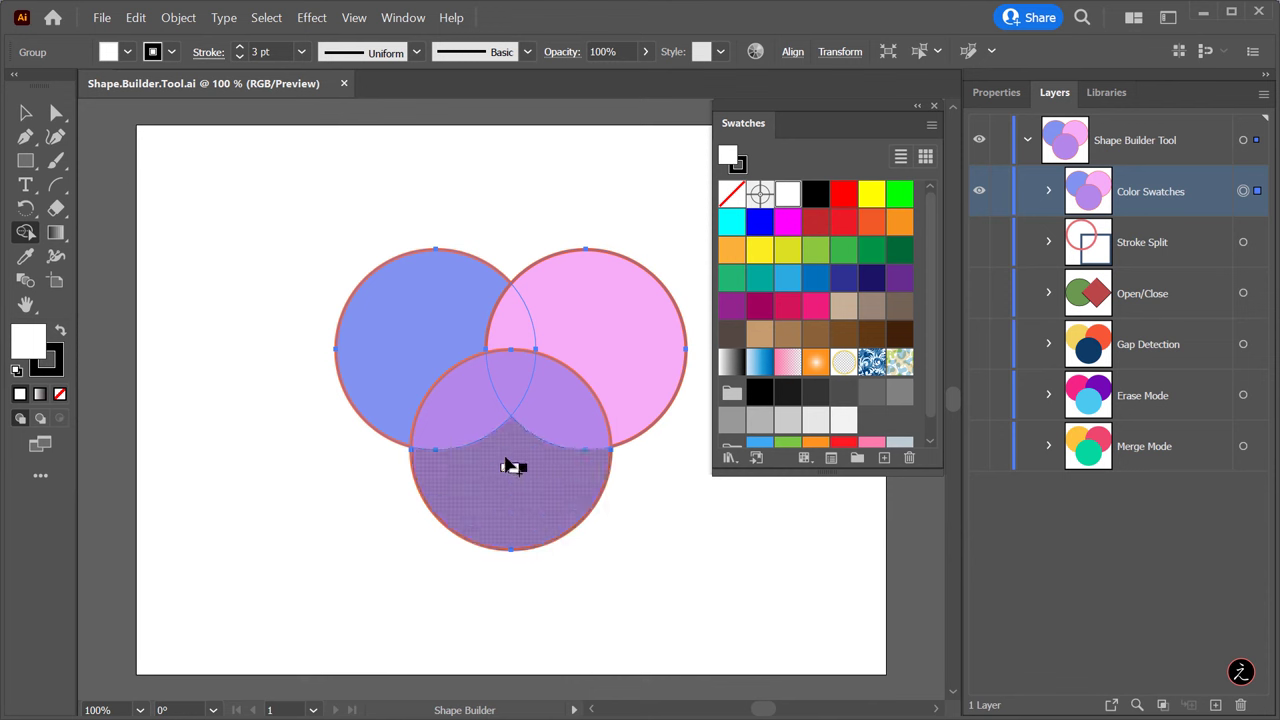
key(Left)
key(Left)
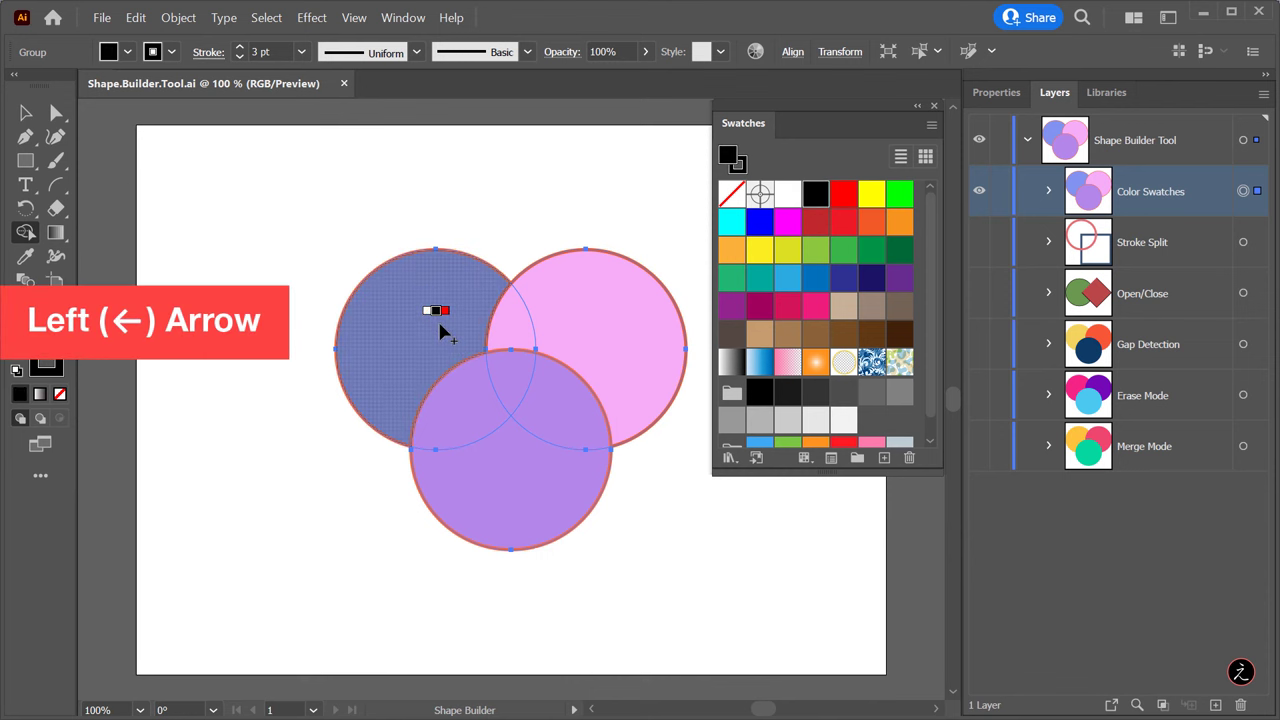
key(Right)
key(Right)
key(Left)
key(Left)
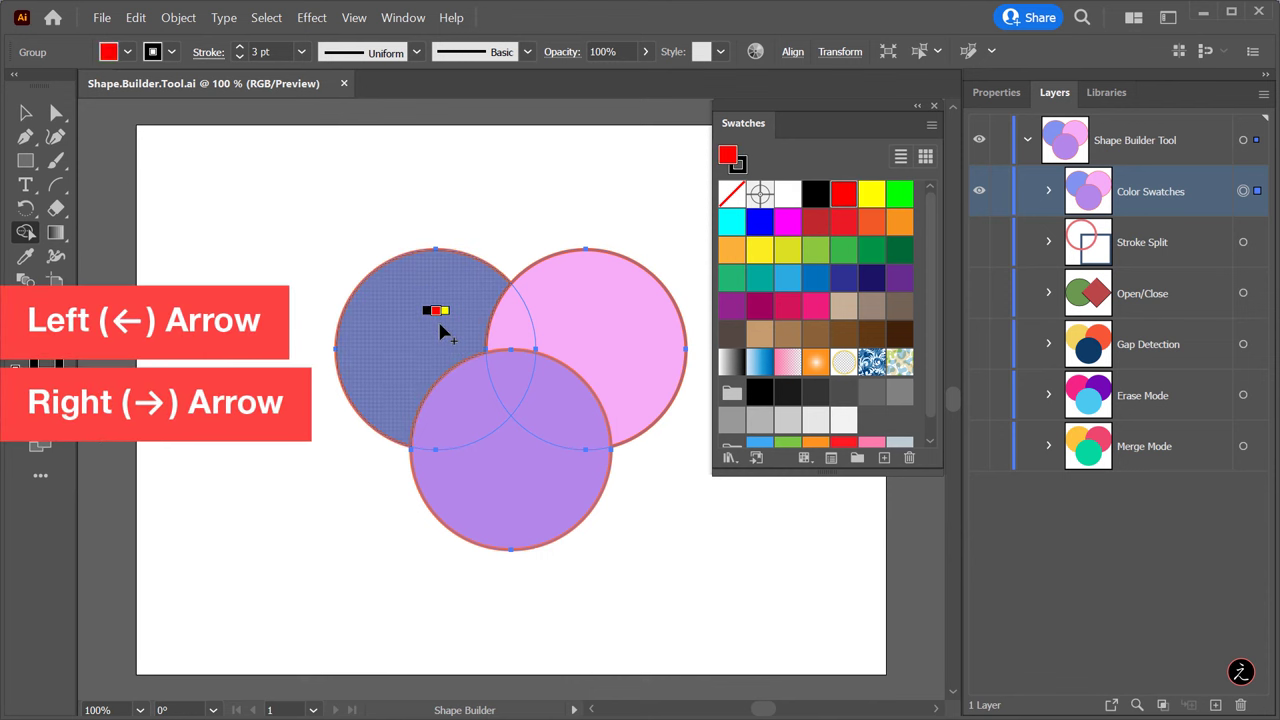
key(Right)
key(Right)
key(Right)
key(Right)
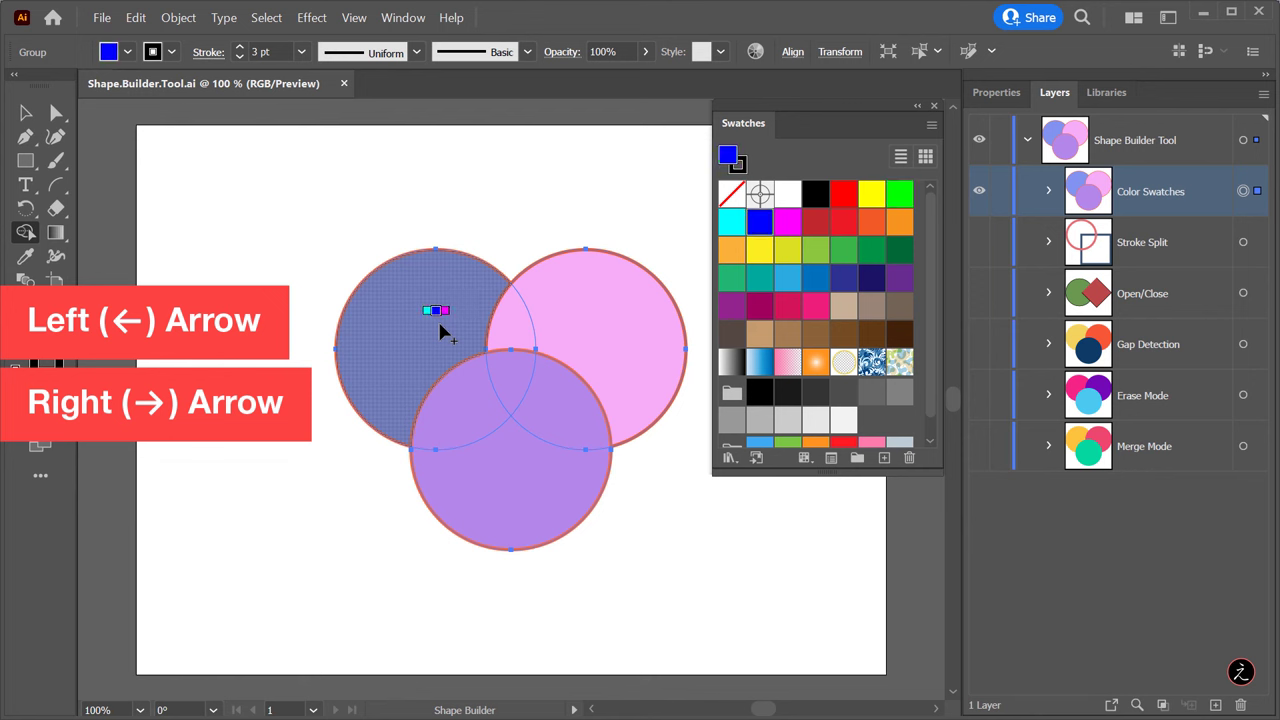
key(Left)
key(Right)
key(Right)
key(Right)
key(Right)
key(Right)
key(Right)
key(Right)
key(Right)
key(Right)
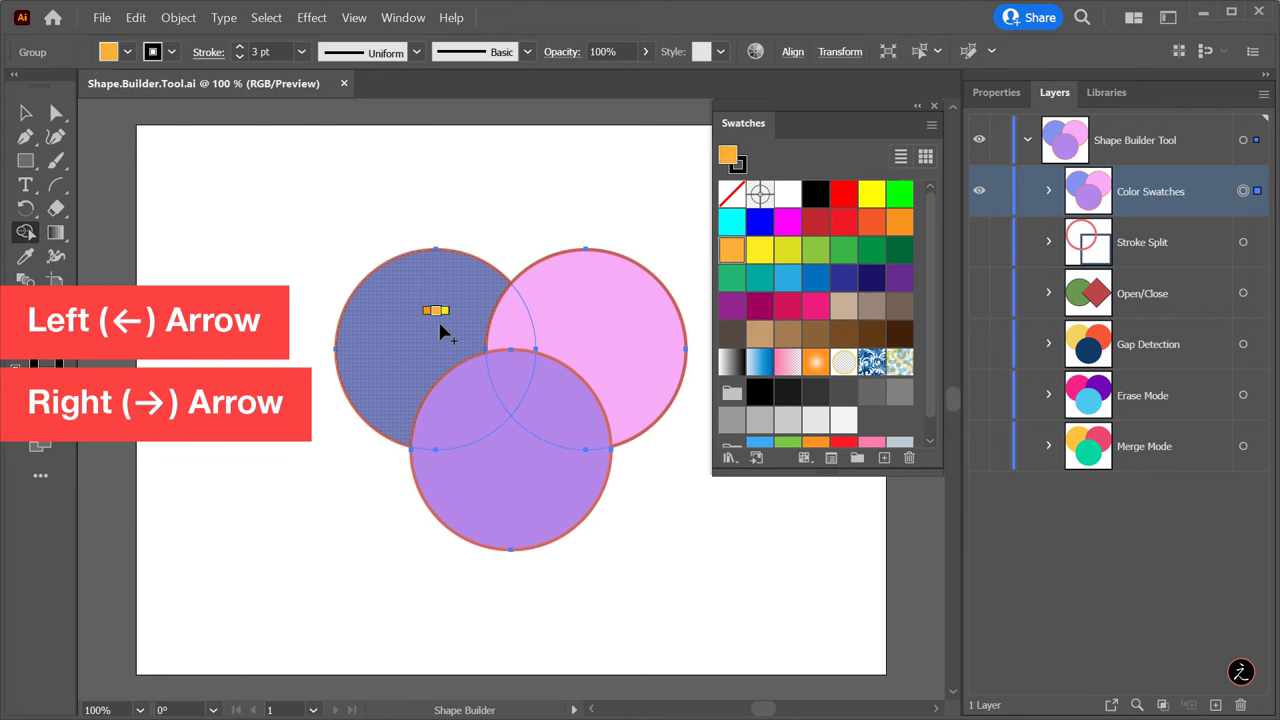
key(Right)
key(Right)
key(Right)
key(Right)
key(Right)
key(Right)
key(Right)
key(Right)
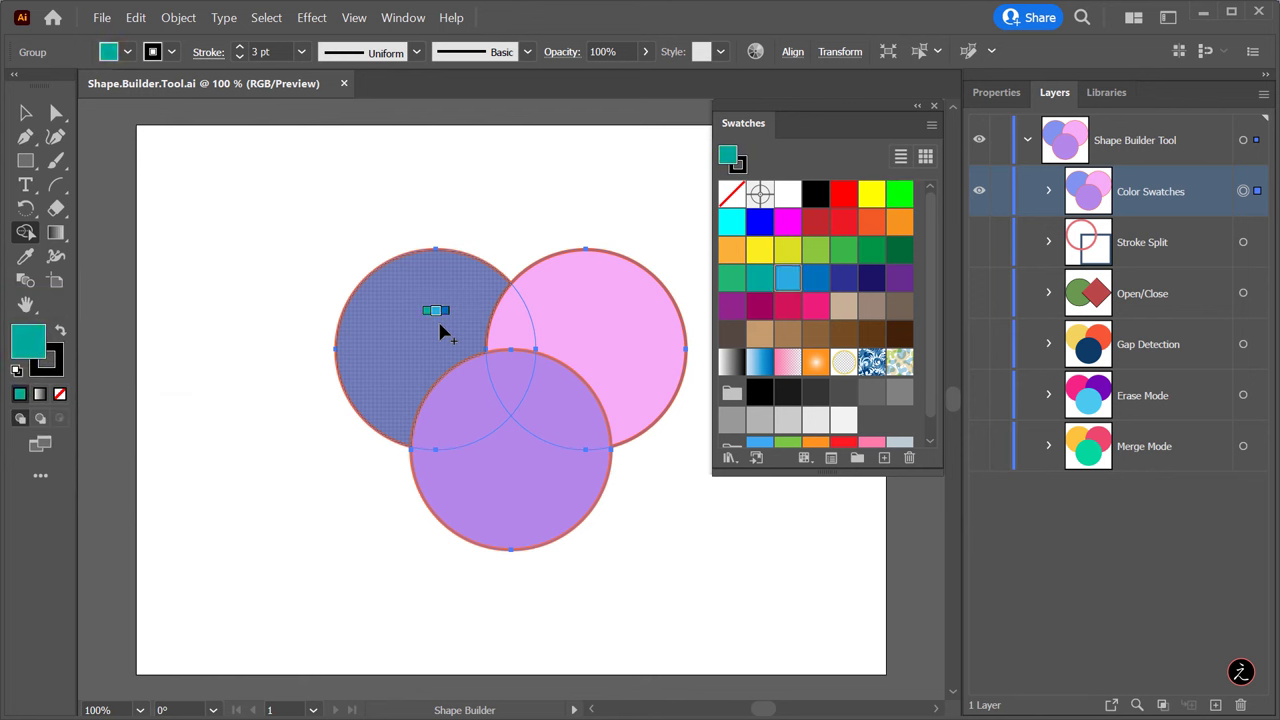
key(Right)
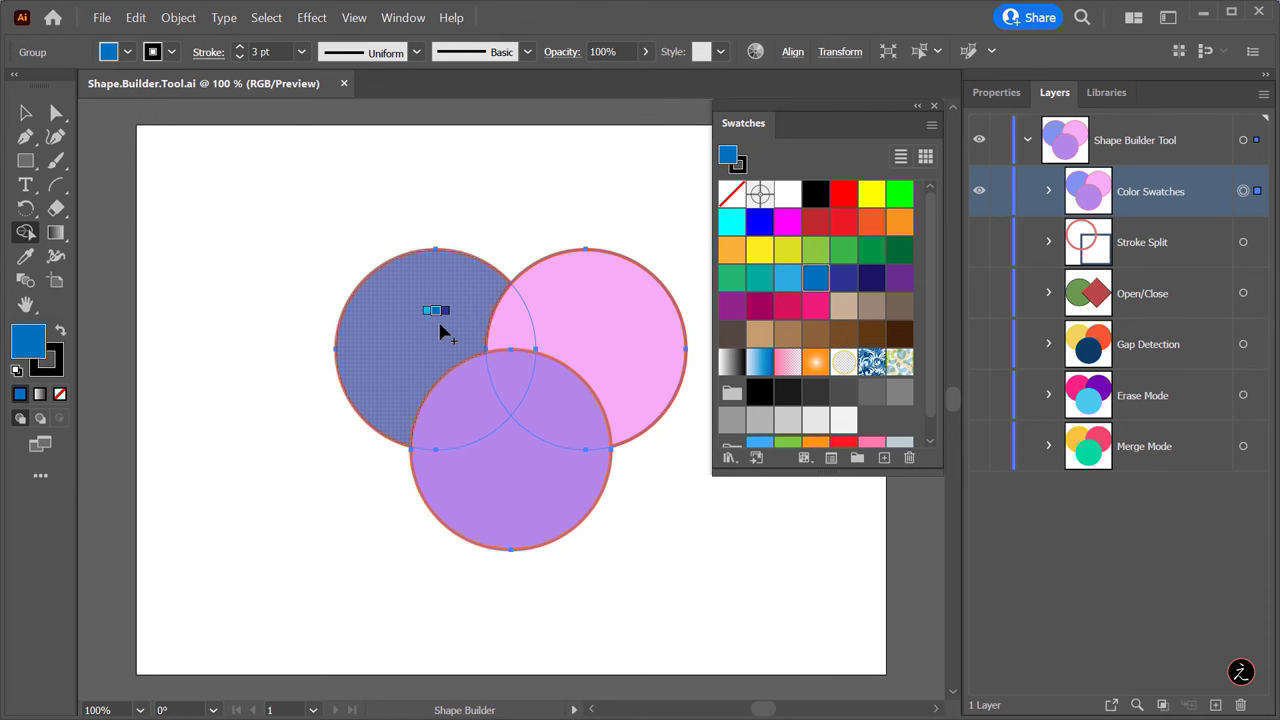
Drag across all three circles to merge them into one blue shape, then deselect to view it
mouse_move(438, 321)
mouse_down()
mouse_move(499, 472)
mouse_move(589, 351)
mouse_move(494, 313)
mouse_move(527, 436)
mouse_up()
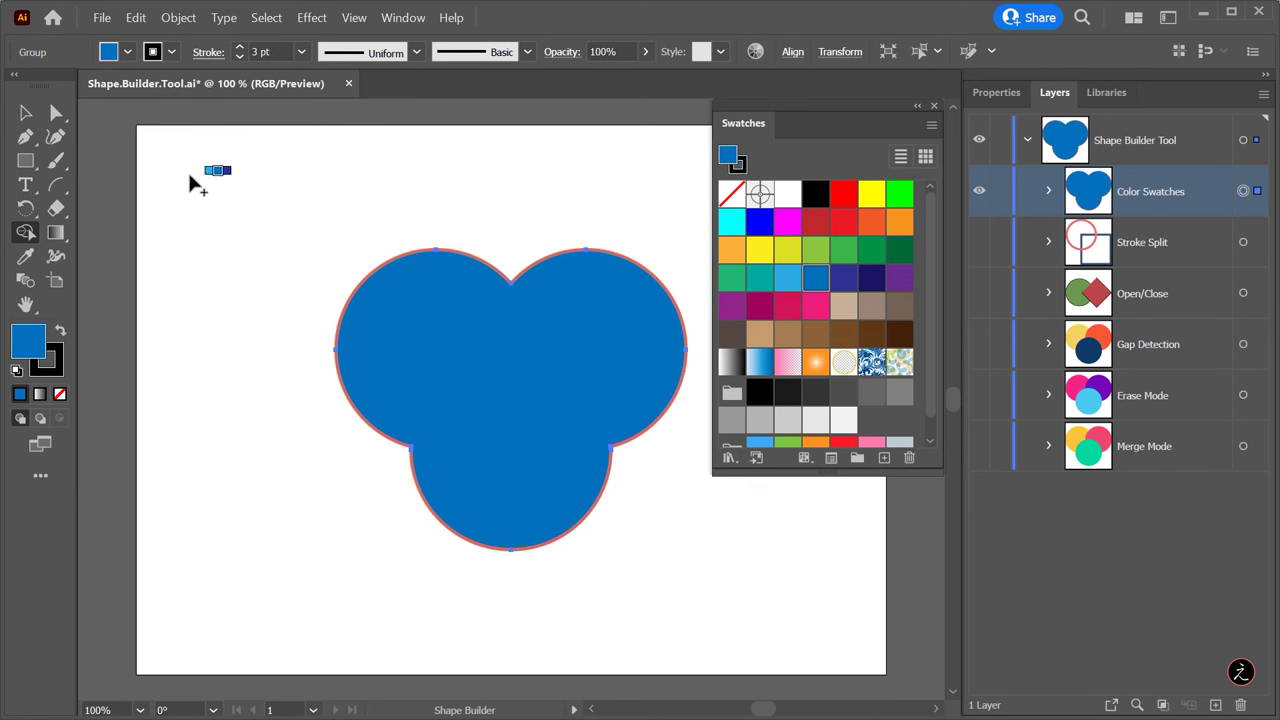
click(25, 112)
click(277, 191)
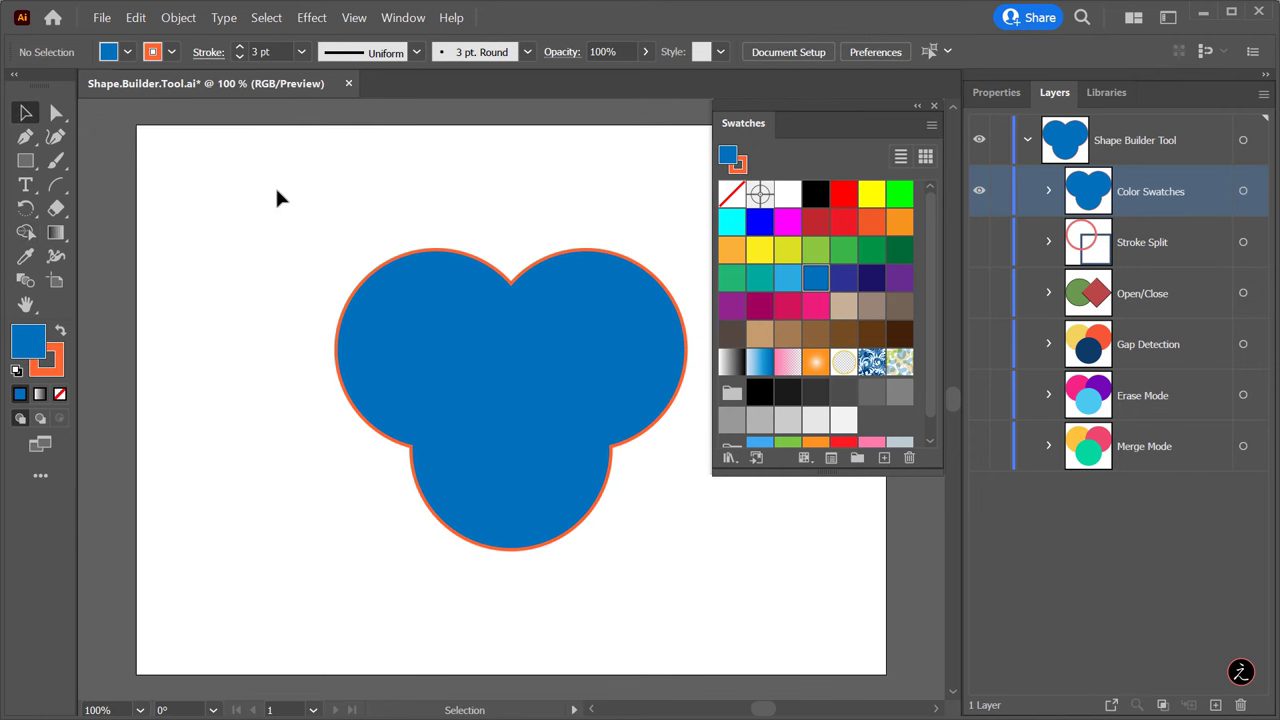